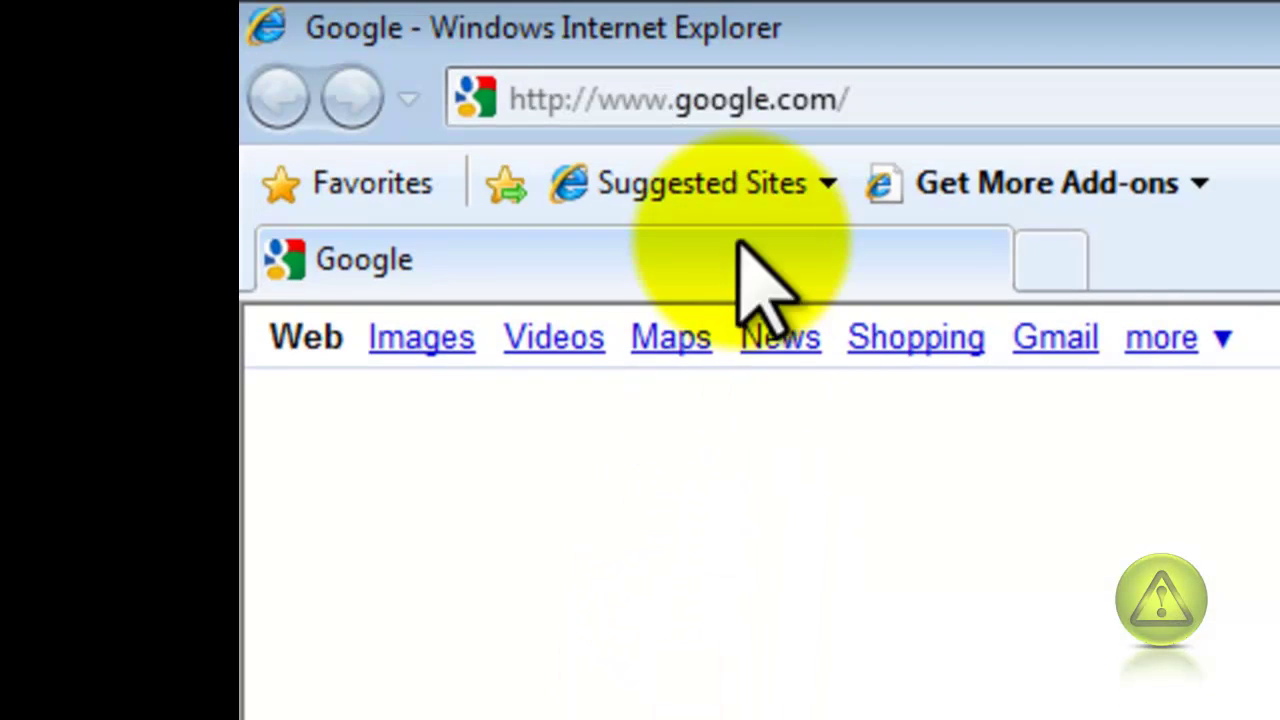
{"action": "left_click", "coordinate": [752, 110]}
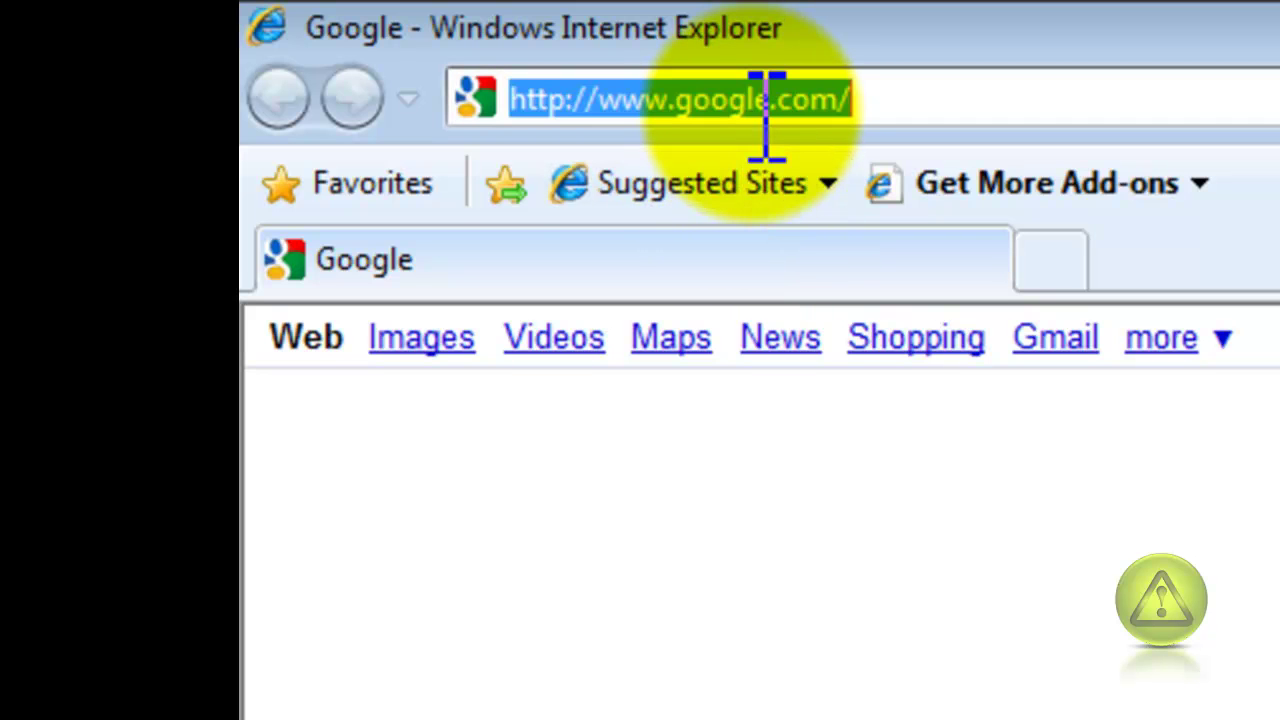
{"action": "type", "text": "192"}
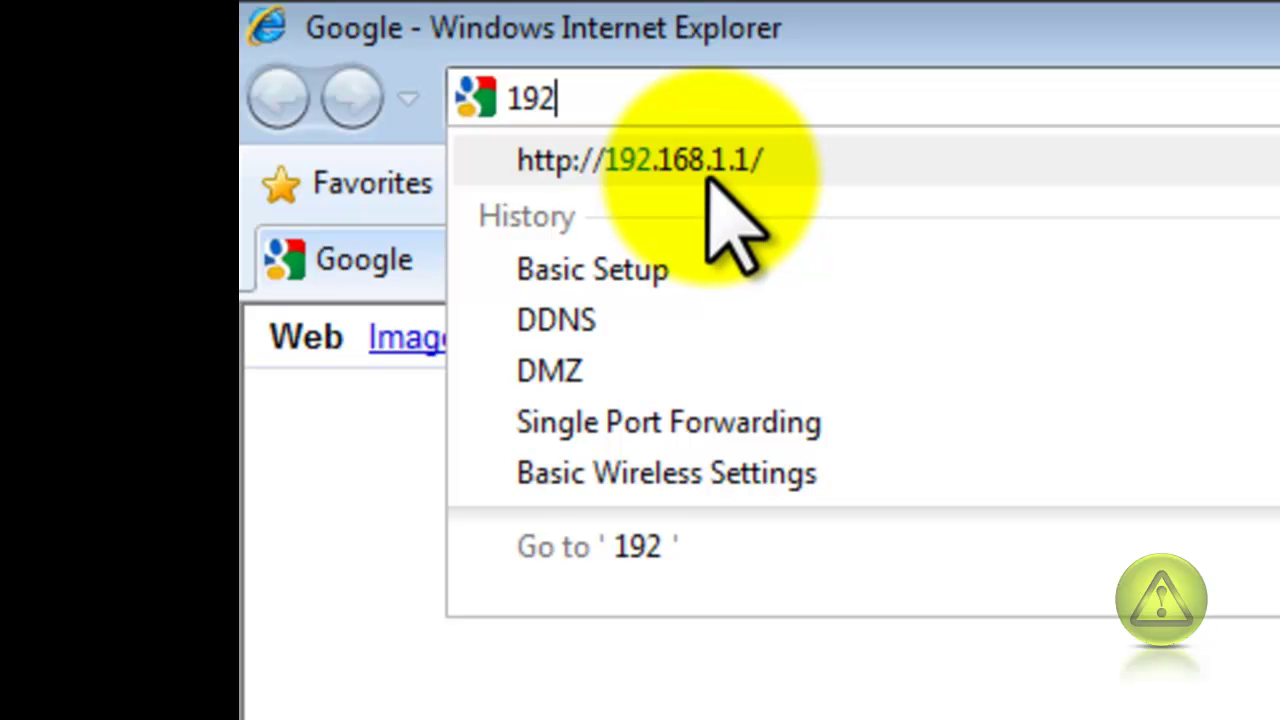
{"action": "left_click", "coordinate": [712, 180]}
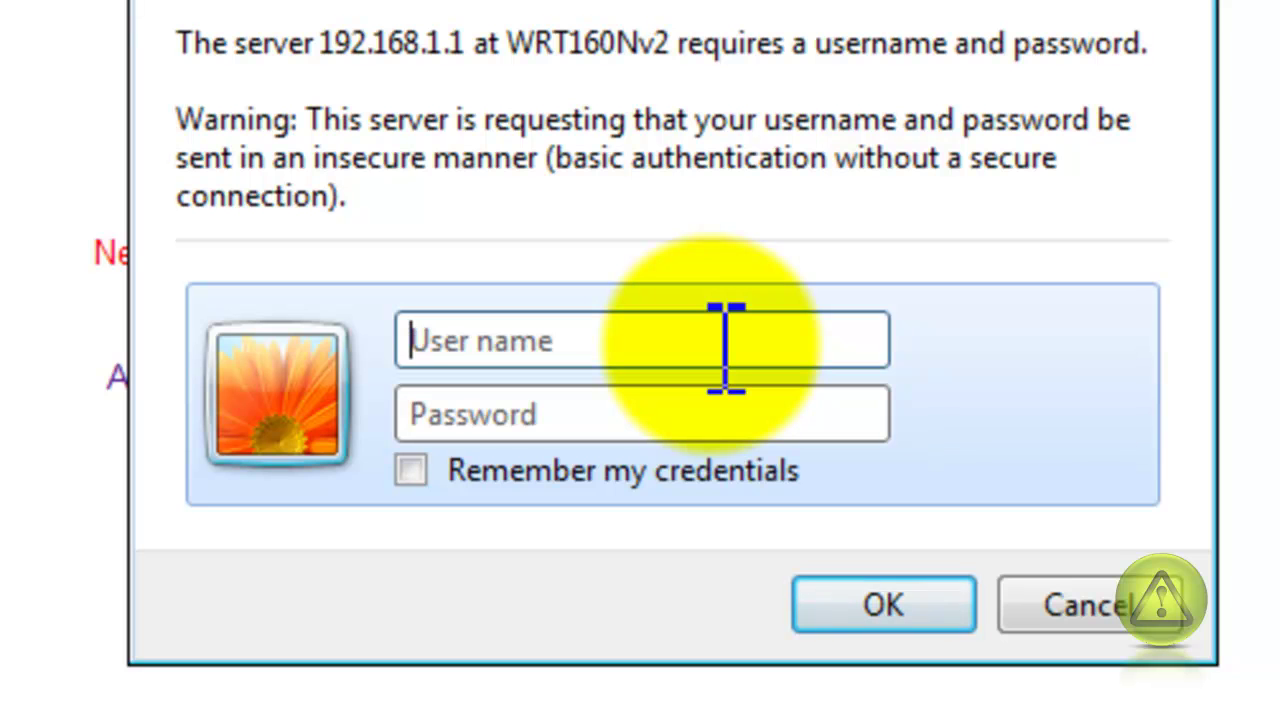
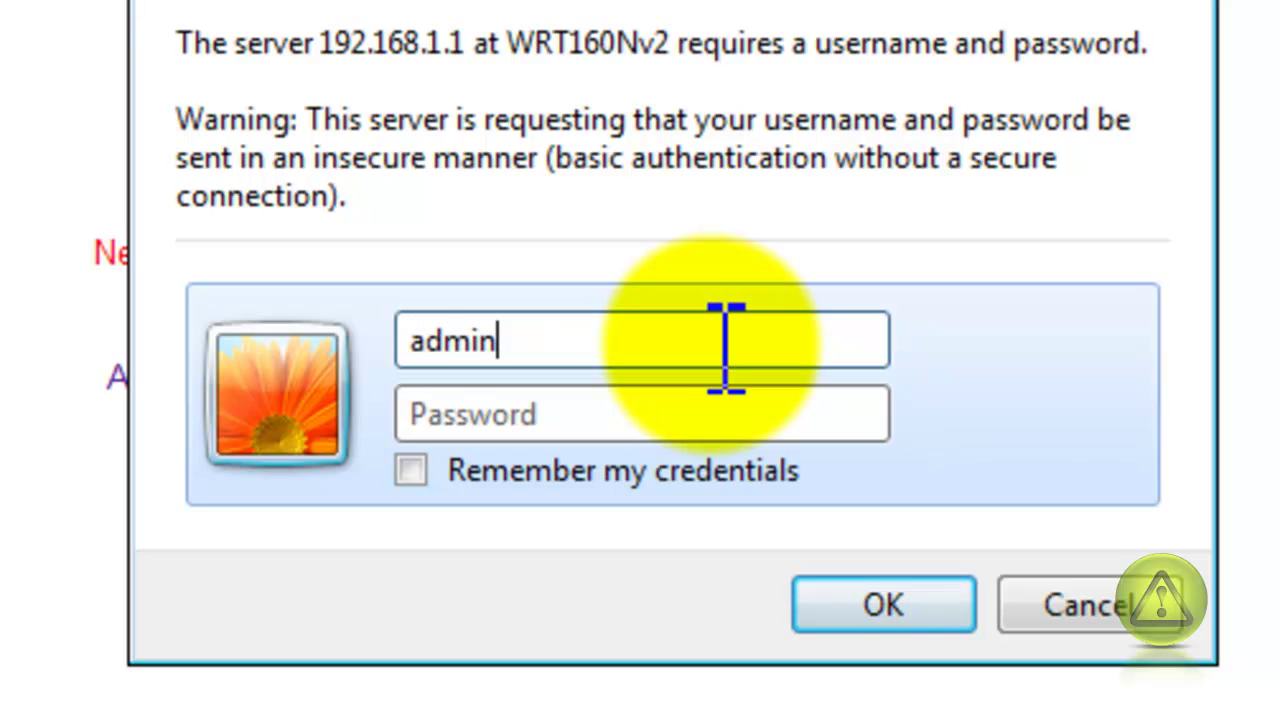
Log in to the WRT160Nv2 as user admin with the router password.
{"action": "key", "text": "Tab"}
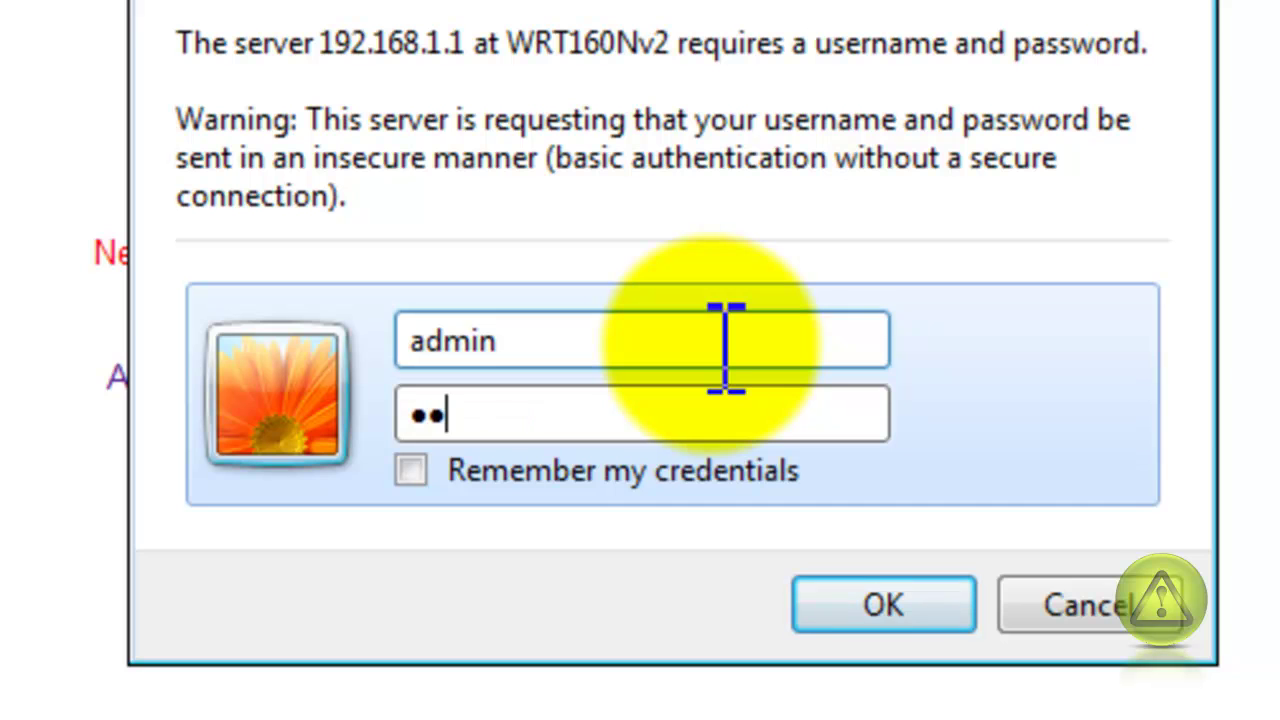
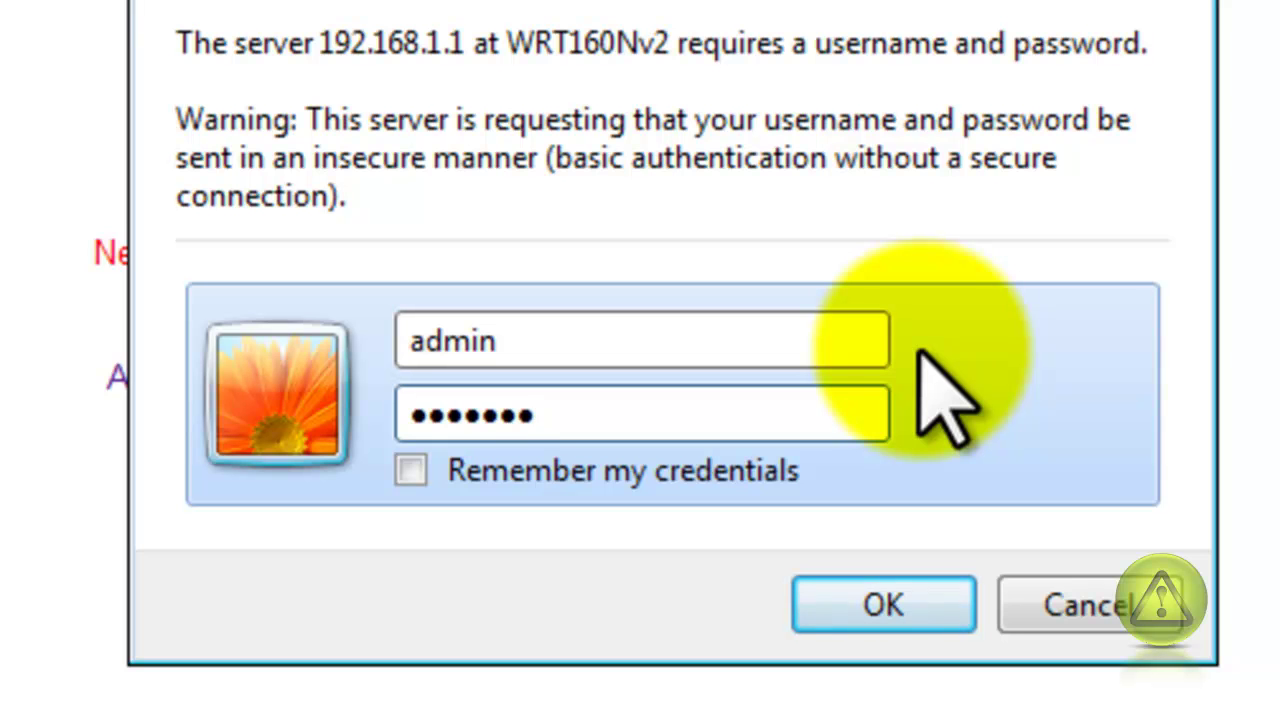
{"action": "left_click", "coordinate": [905, 600]}
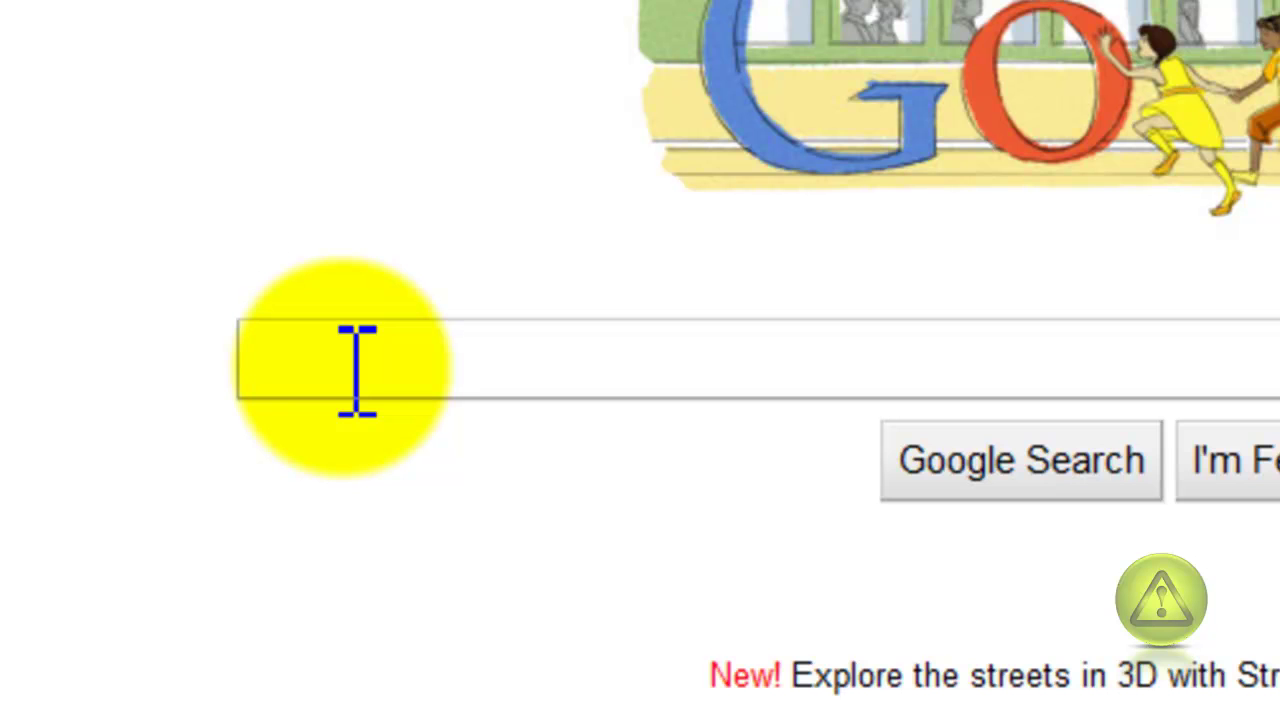
Search Google for linksys and open the official linksys.com site.
{"action": "type", "text": "lin"}
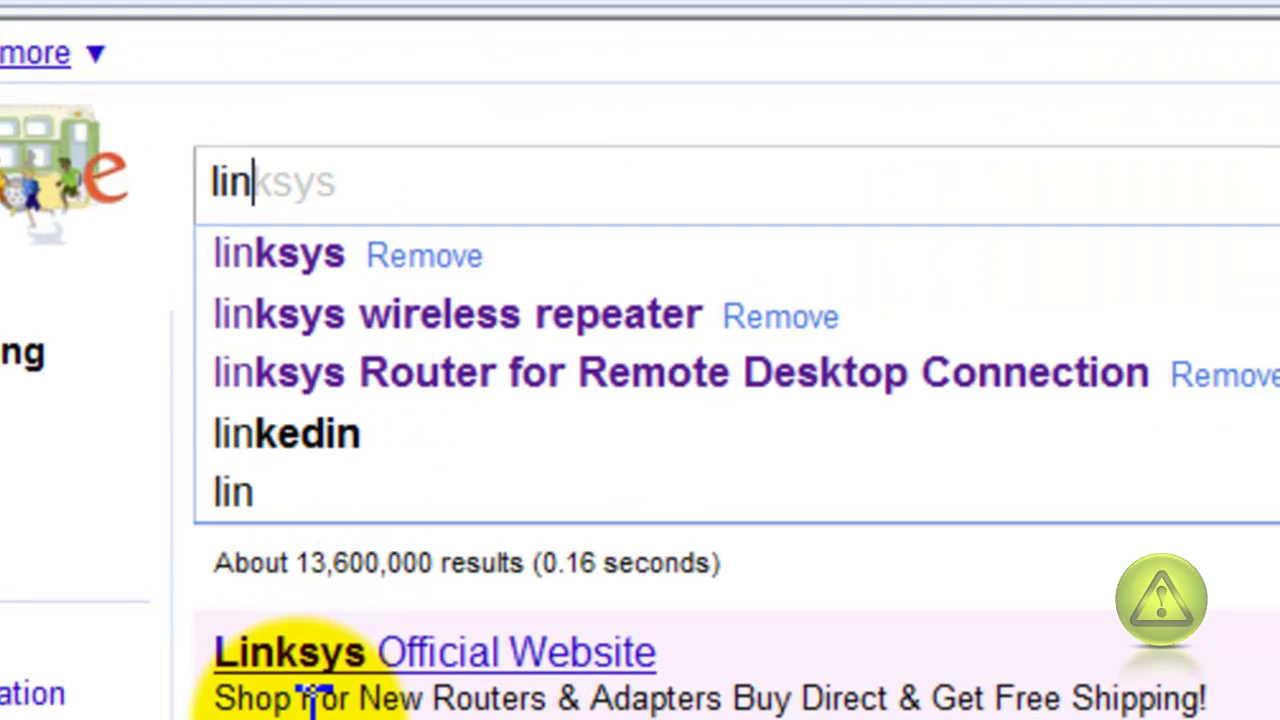
{"action": "type", "text": "ksys"}
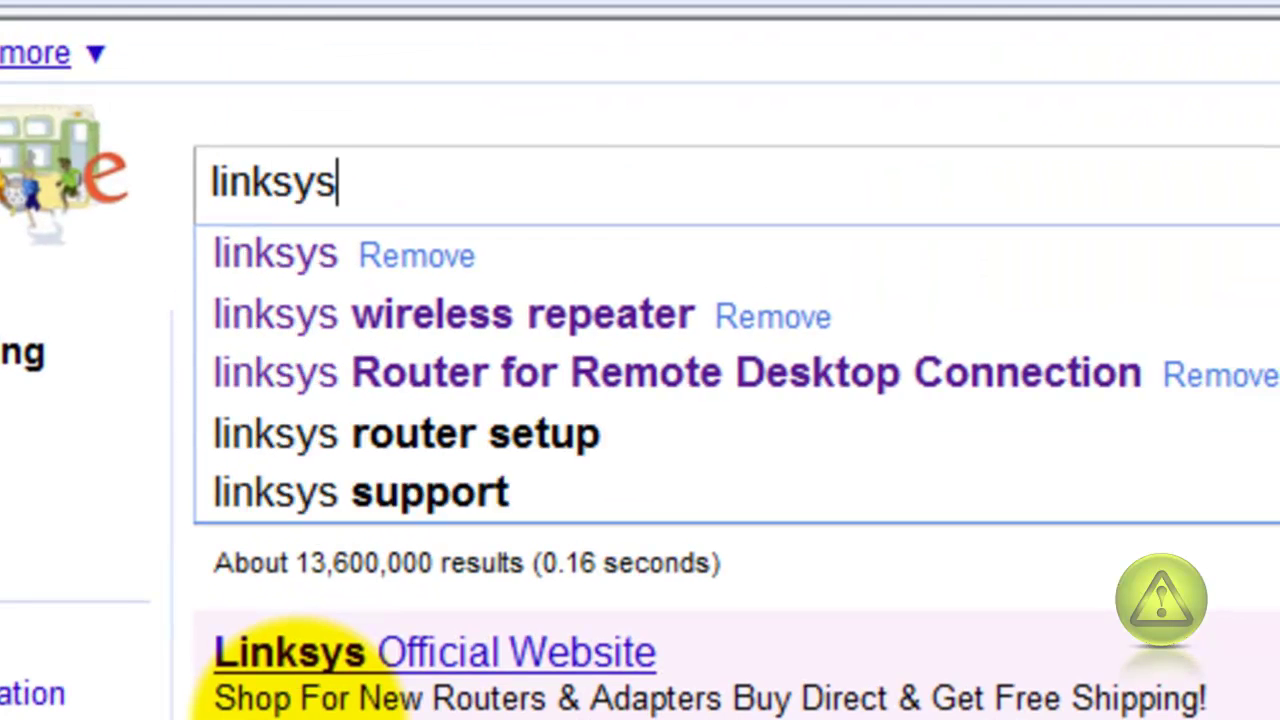
{"action": "key", "text": "Escape"}
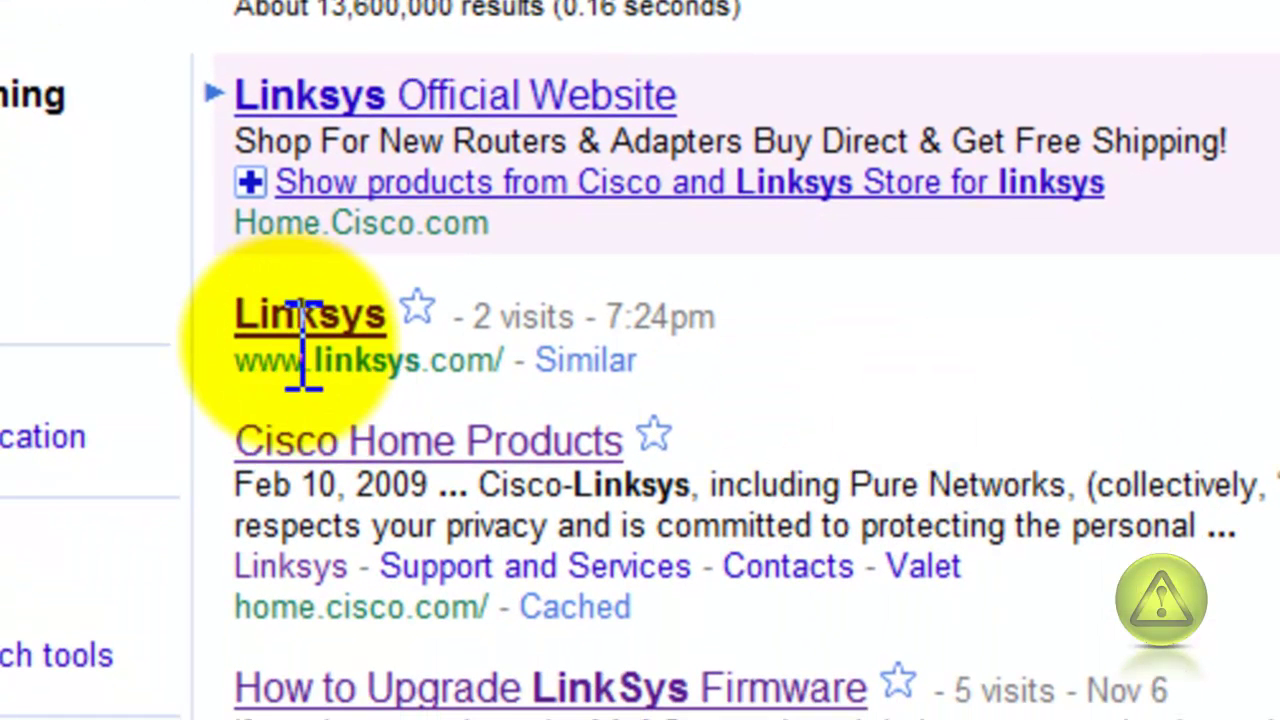
{"action": "left_click", "coordinate": [292, 324]}
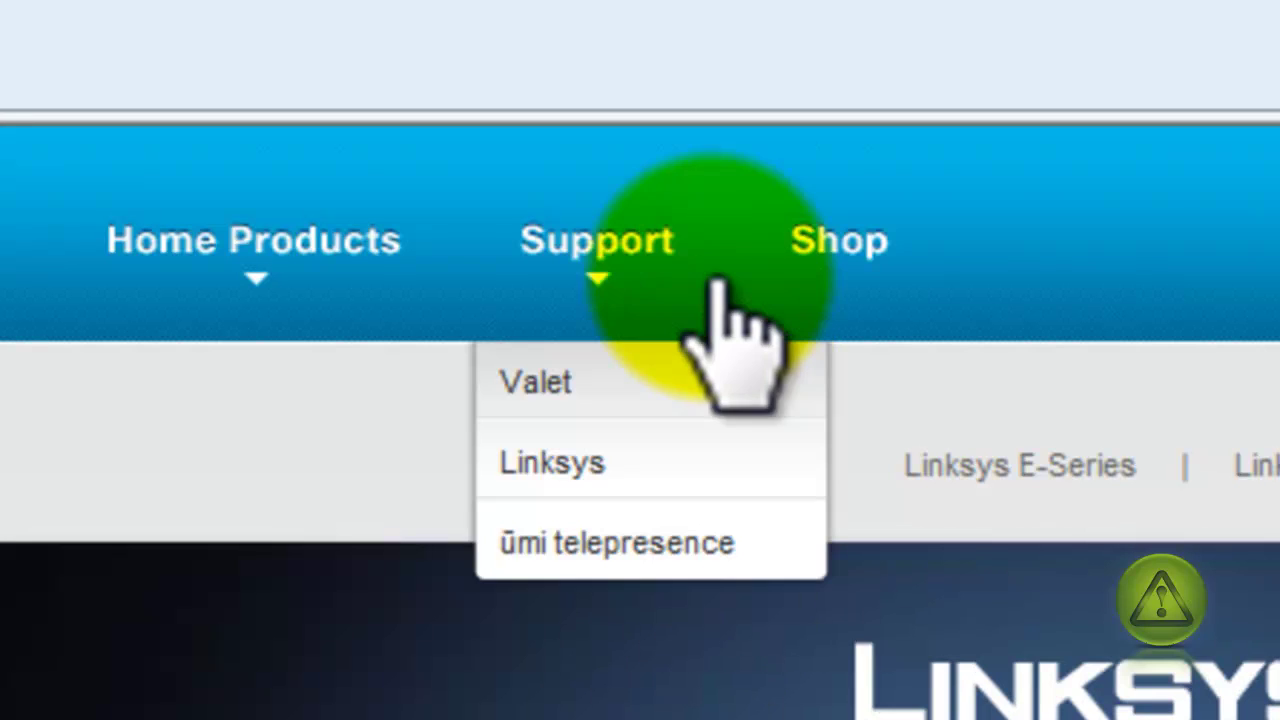
Reach the Linksys product support page and check the router model WRT160Nv2.
{"action": "left_click", "coordinate": [601, 250]}
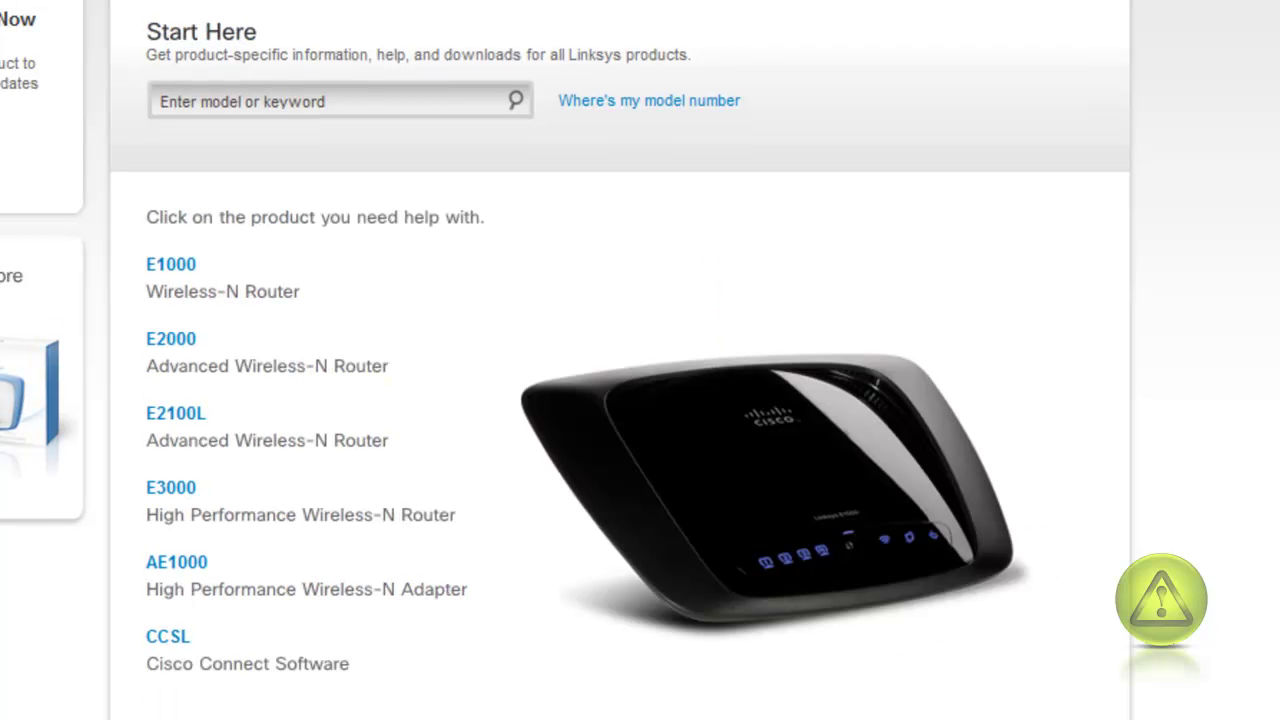
{"action": "scroll", "coordinate": [620, 360], "scroll_direction": "down", "scroll_amount": 3}
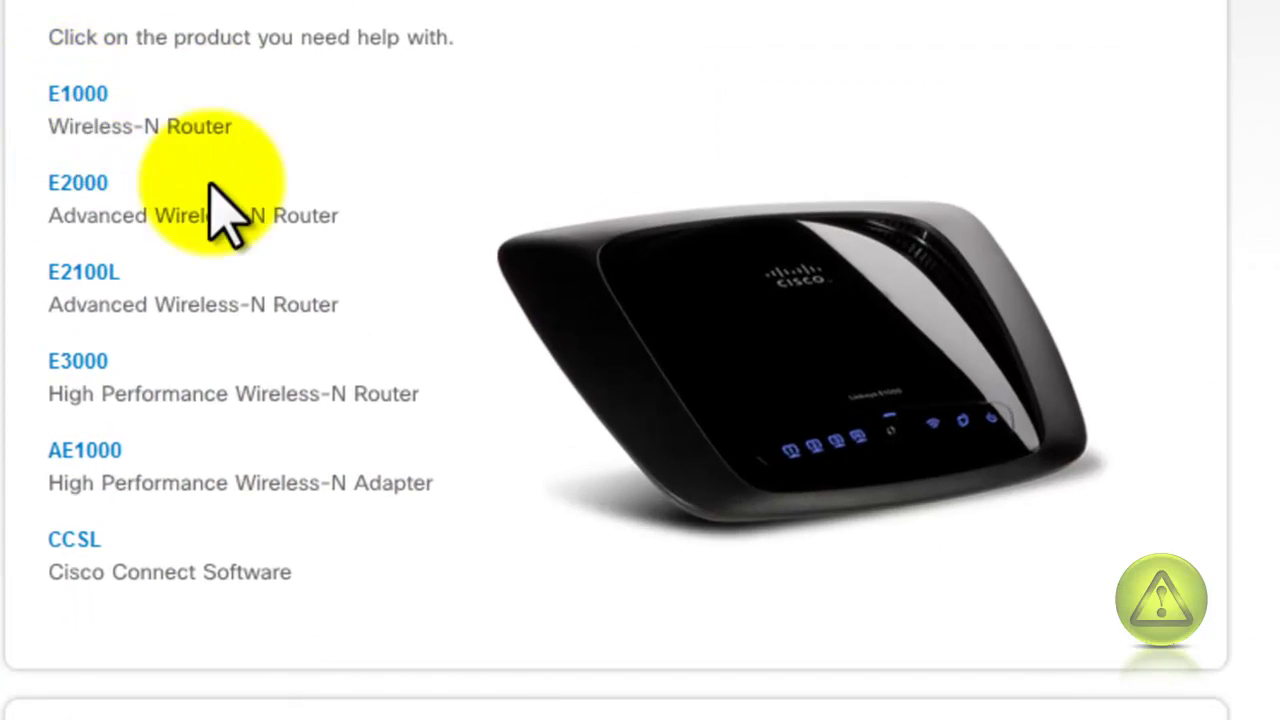
{"action": "left_click", "coordinate": [82, 97]}
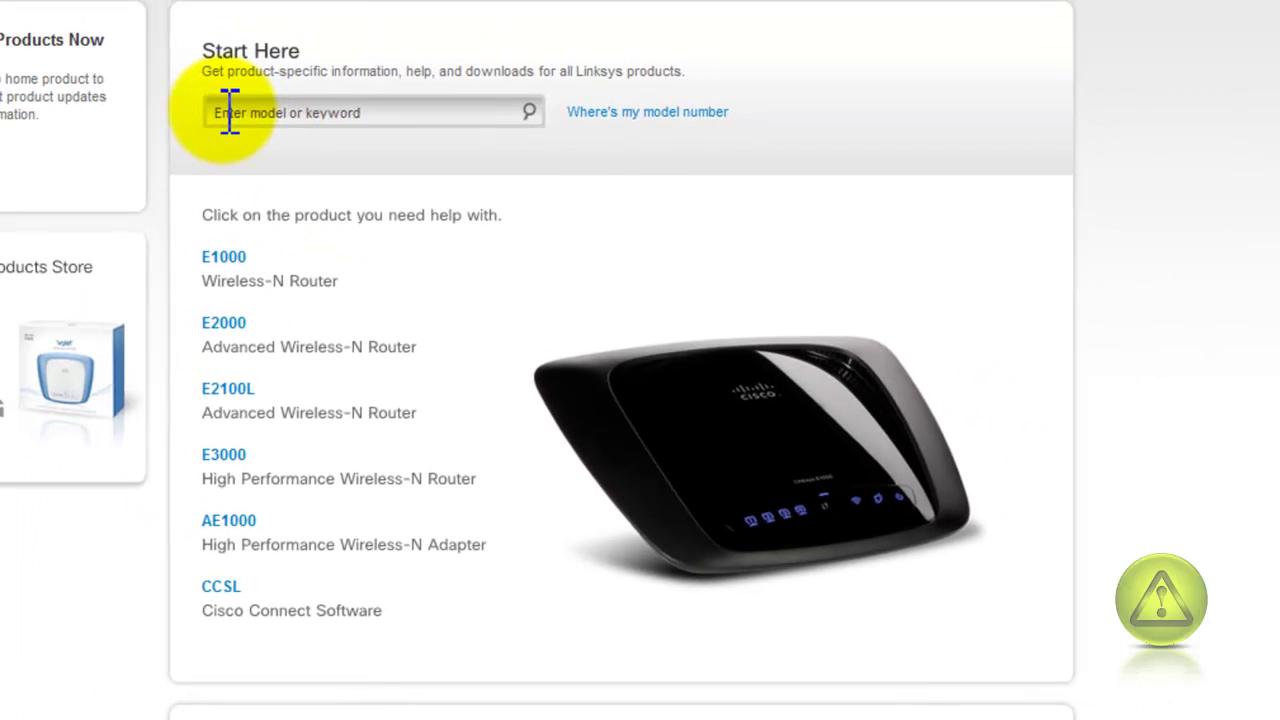
{"action": "left_click", "coordinate": [225, 113]}
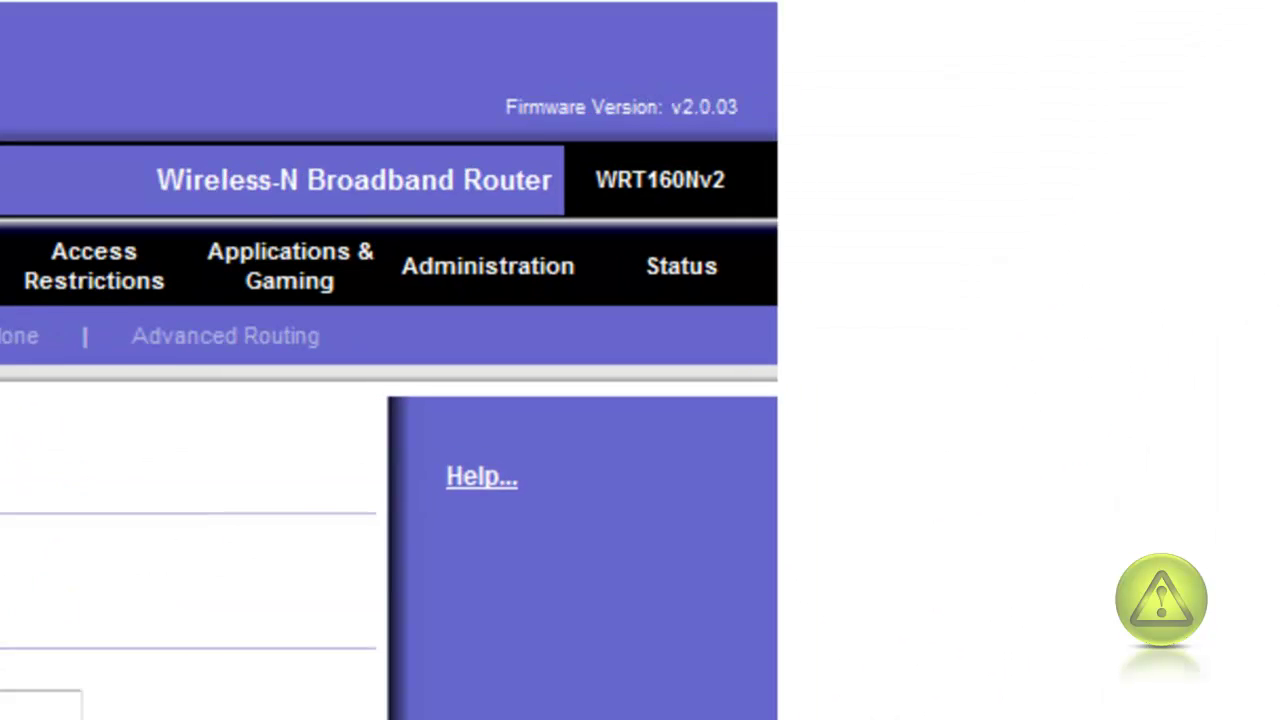
{"action": "left_click_drag", "start_coordinate": [576, 186], "coordinate": [680, 187]}
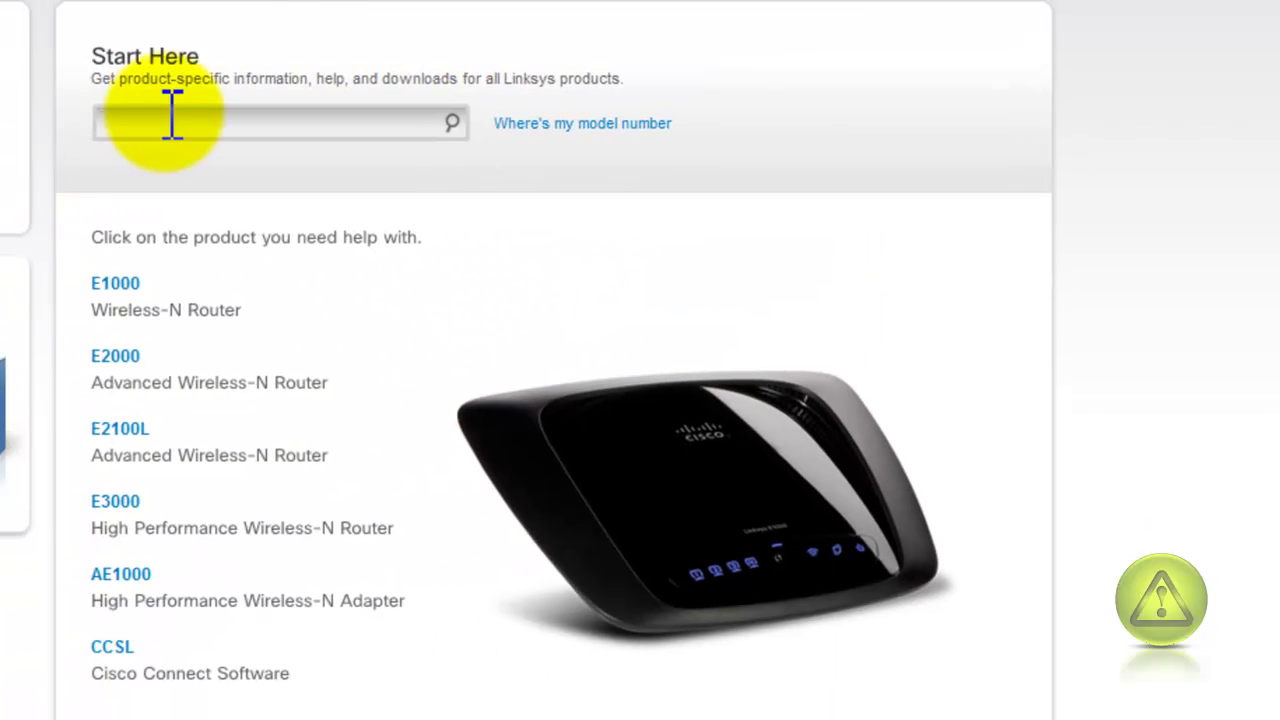
Search support for 'rt16', open the WRT160N page and scroll to its support tabs.
{"action": "left_click", "coordinate": [165, 127]}
{"action": "type", "text": "w"}
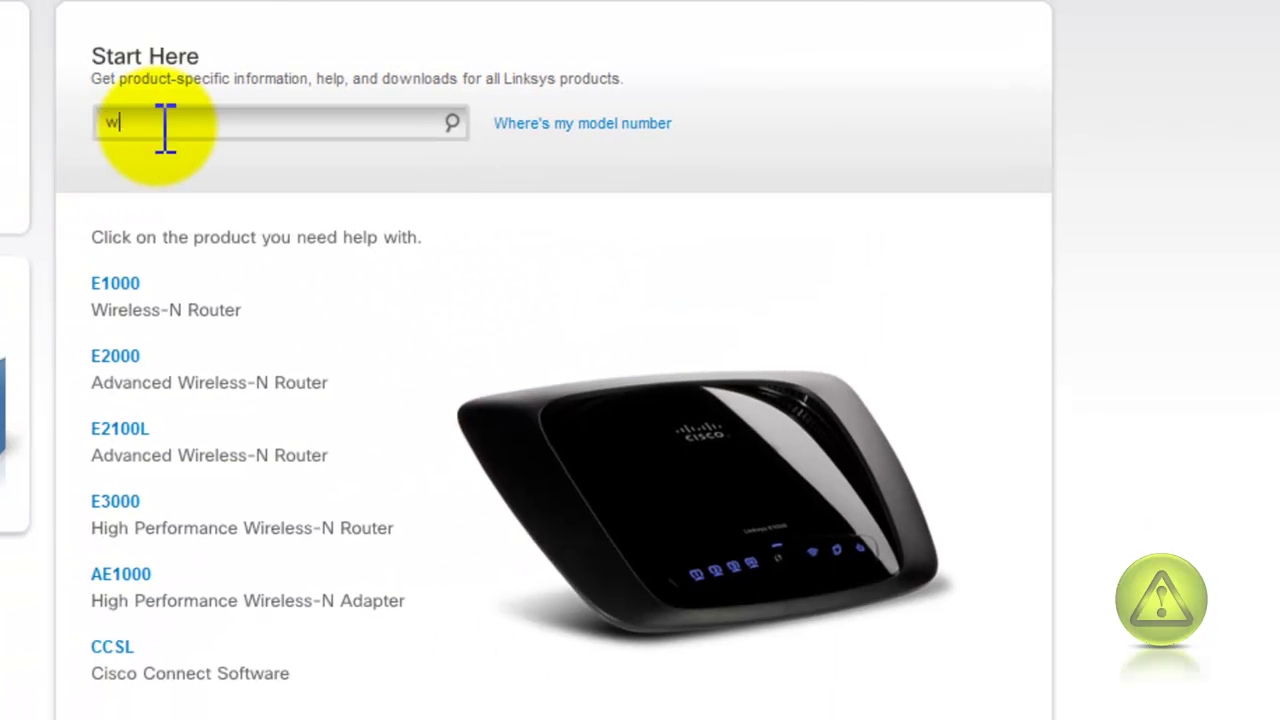
{"action": "type", "text": "rt"}
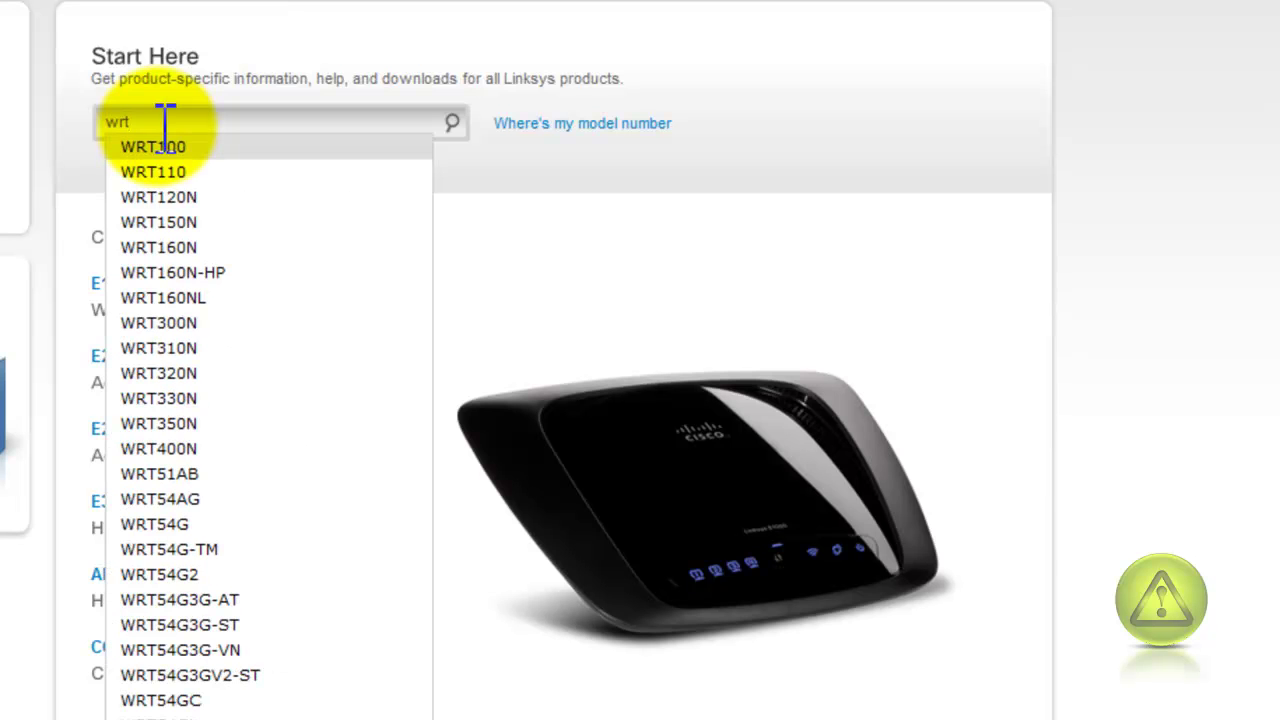
{"action": "type", "text": "1"}
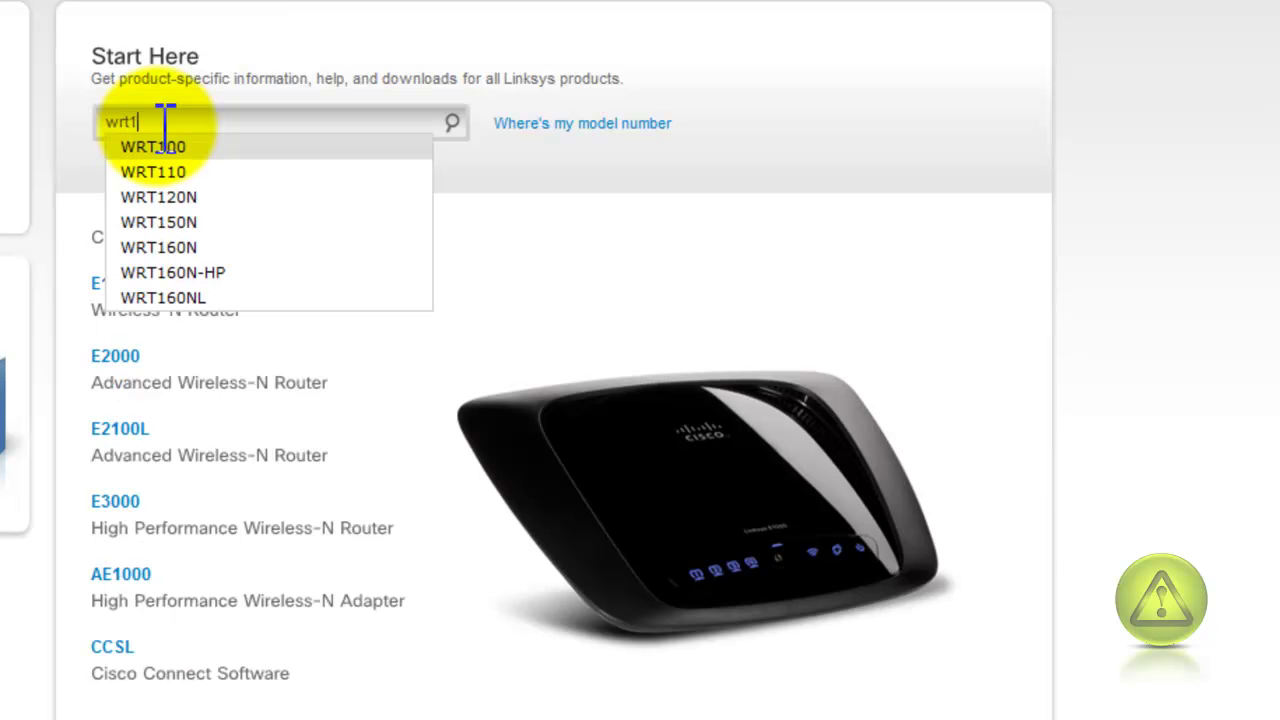
{"action": "type", "text": "60"}
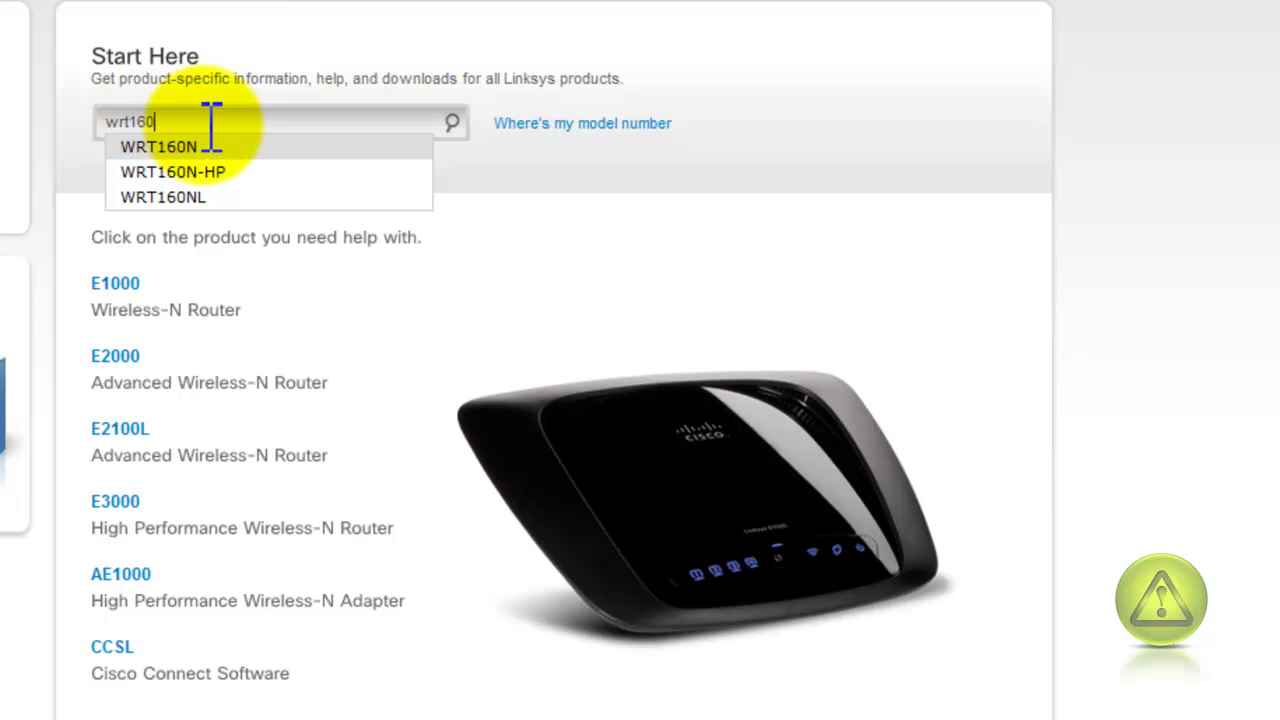
{"action": "left_click", "coordinate": [160, 150]}
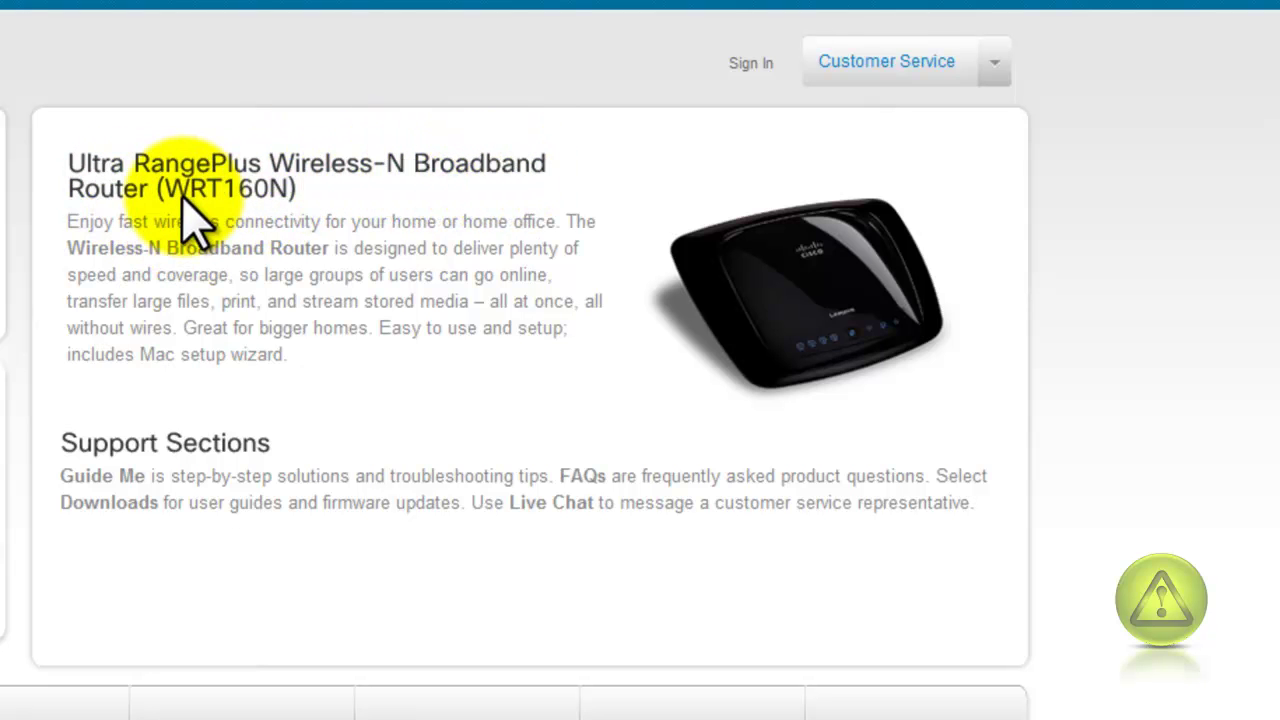
{"action": "scroll", "coordinate": [343, 235], "scroll_direction": "down", "scroll_amount": 2}
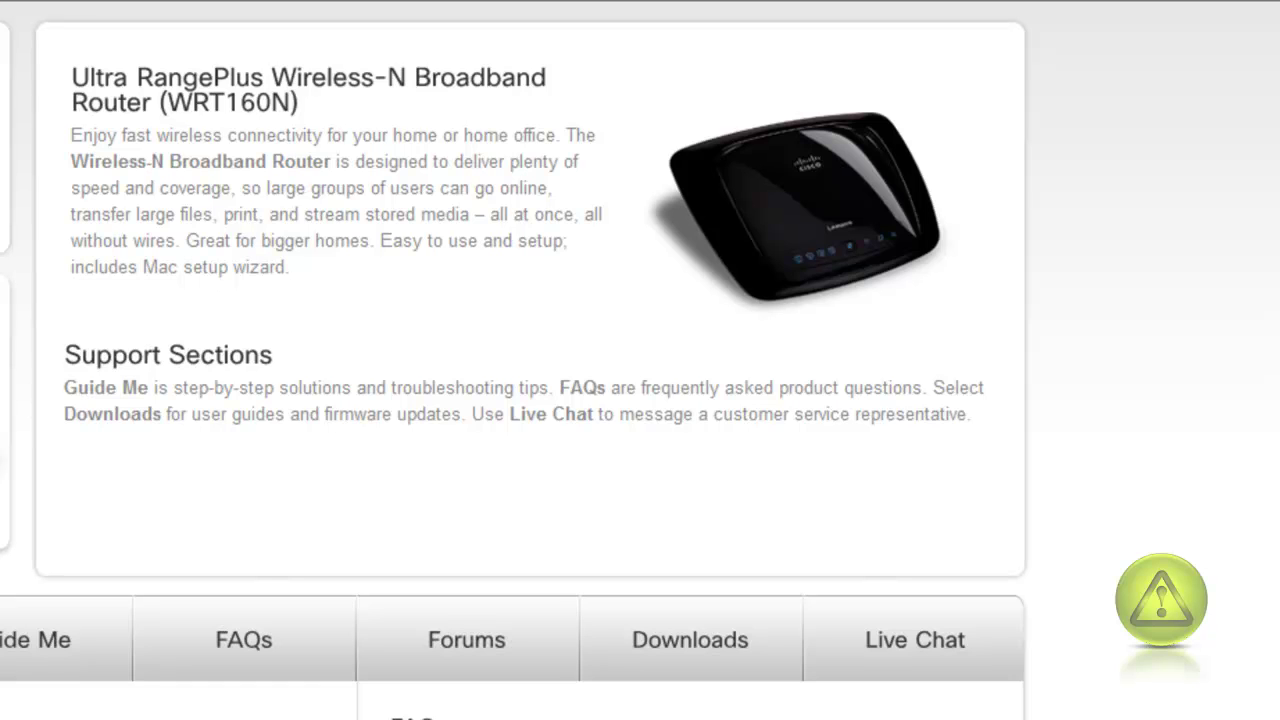
Open the WRT160N Downloads section and double-check the model name WRT160Nv2.
{"action": "left_click", "coordinate": [684, 646]}
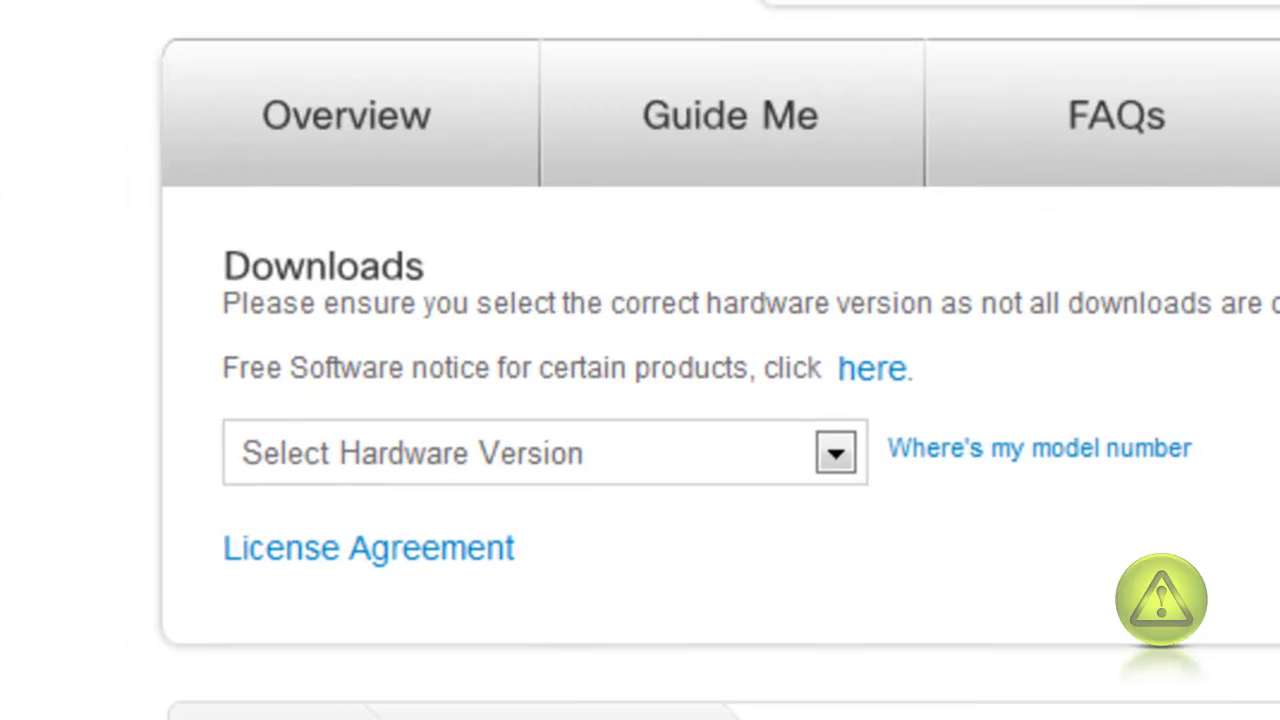
{"action": "left_click", "coordinate": [835, 454]}
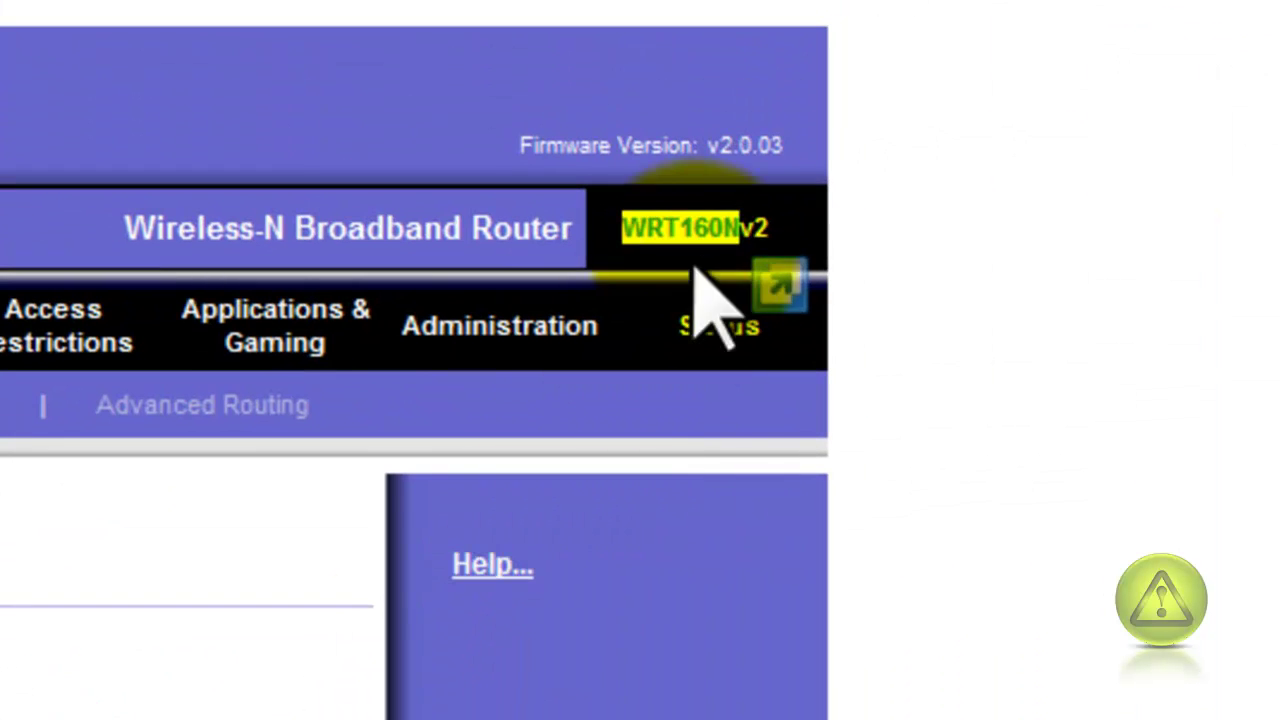
{"action": "double_click", "coordinate": [763, 228]}
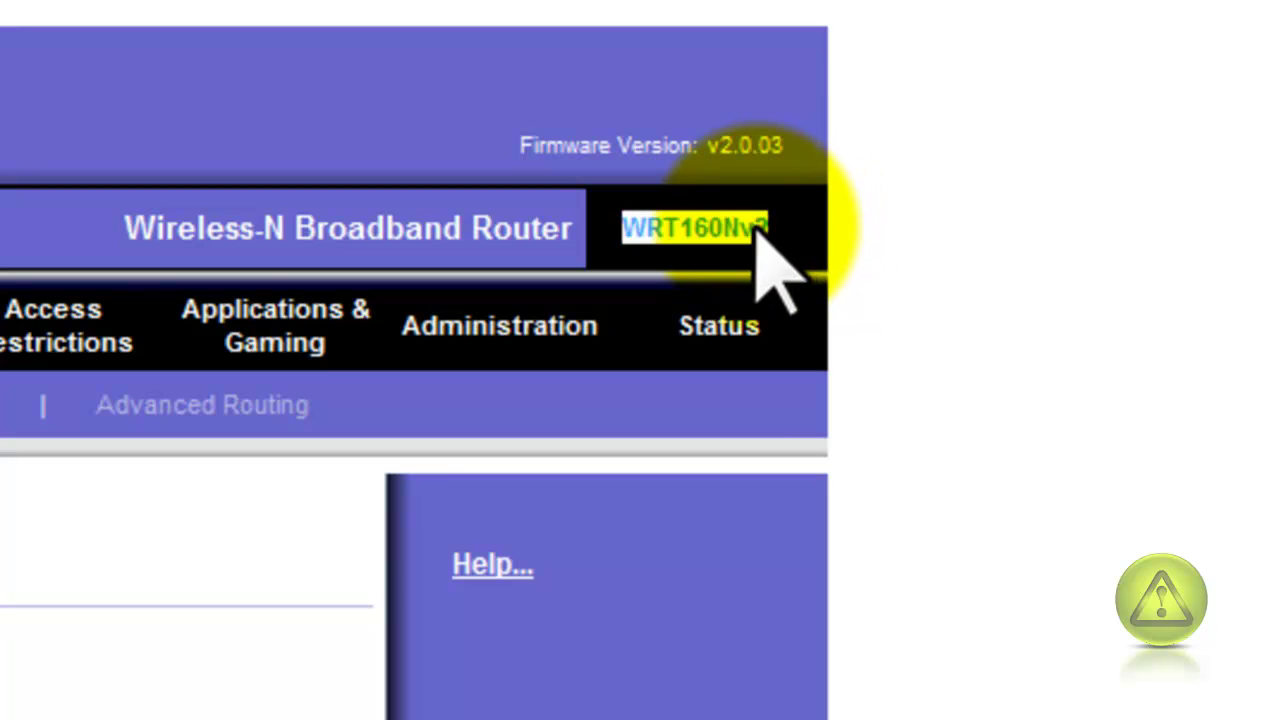
{"action": "left_click", "coordinate": [770, 226]}
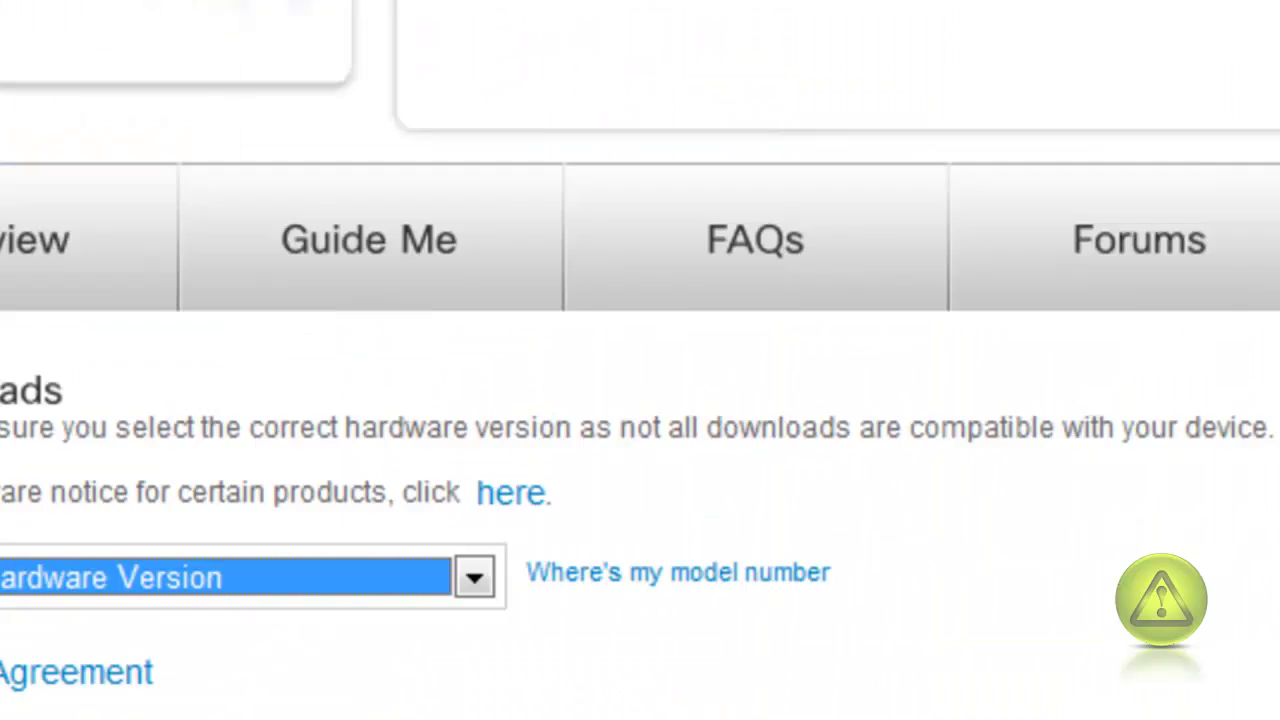
Choose hardware Version 2.0 and confirm firmware Ver.2.0.03 Build 9 is listed.
{"action": "left_click", "coordinate": [874, 263]}
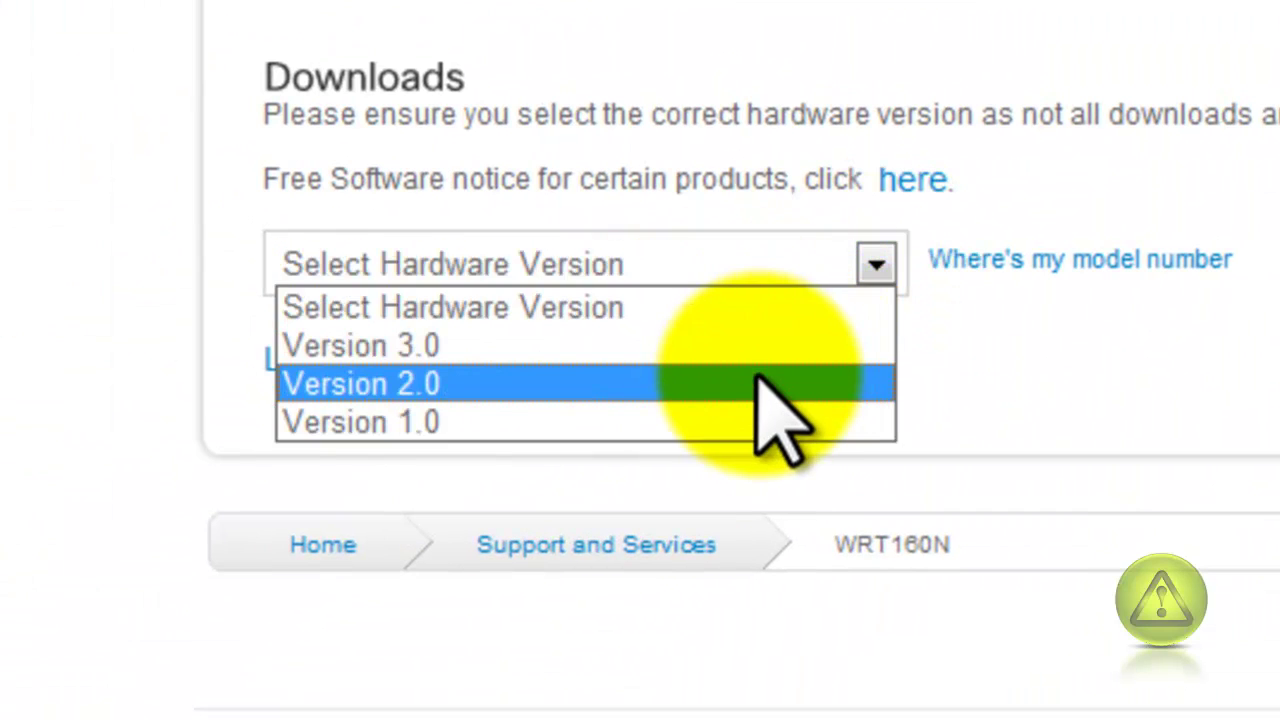
{"action": "left_click", "coordinate": [757, 378]}
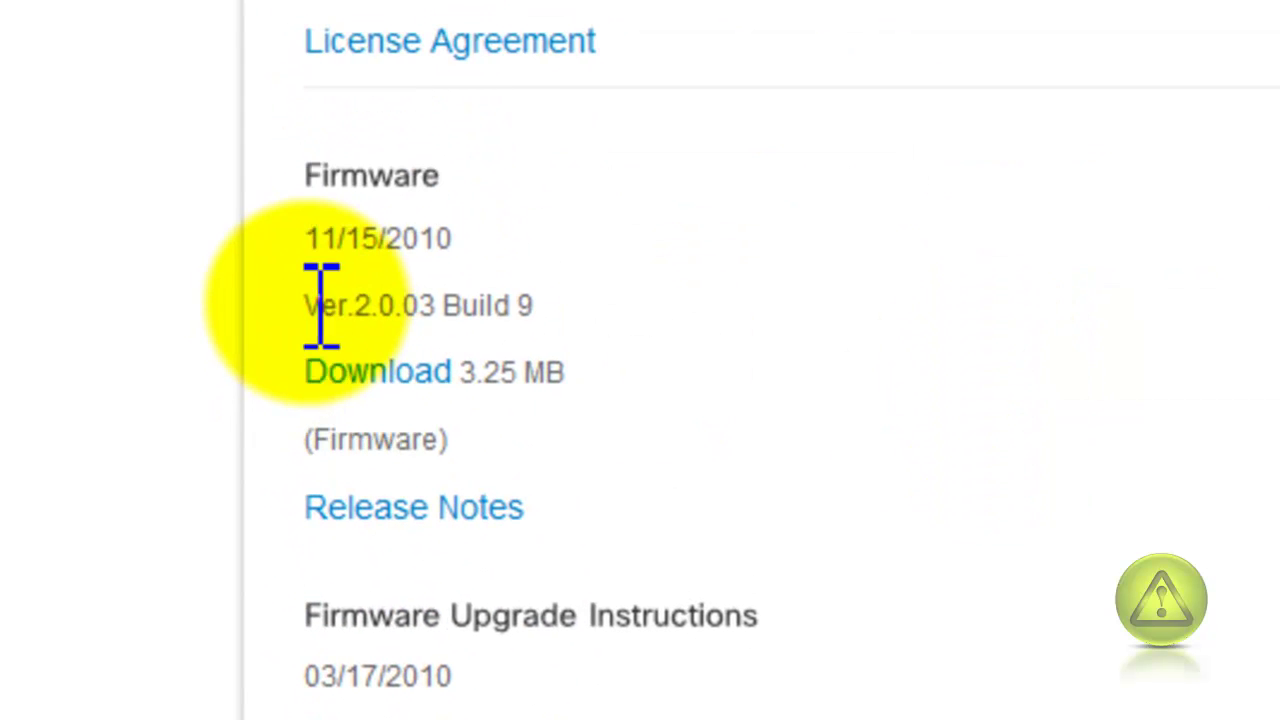
{"action": "left_click_drag", "start_coordinate": [321, 305], "coordinate": [539, 305]}
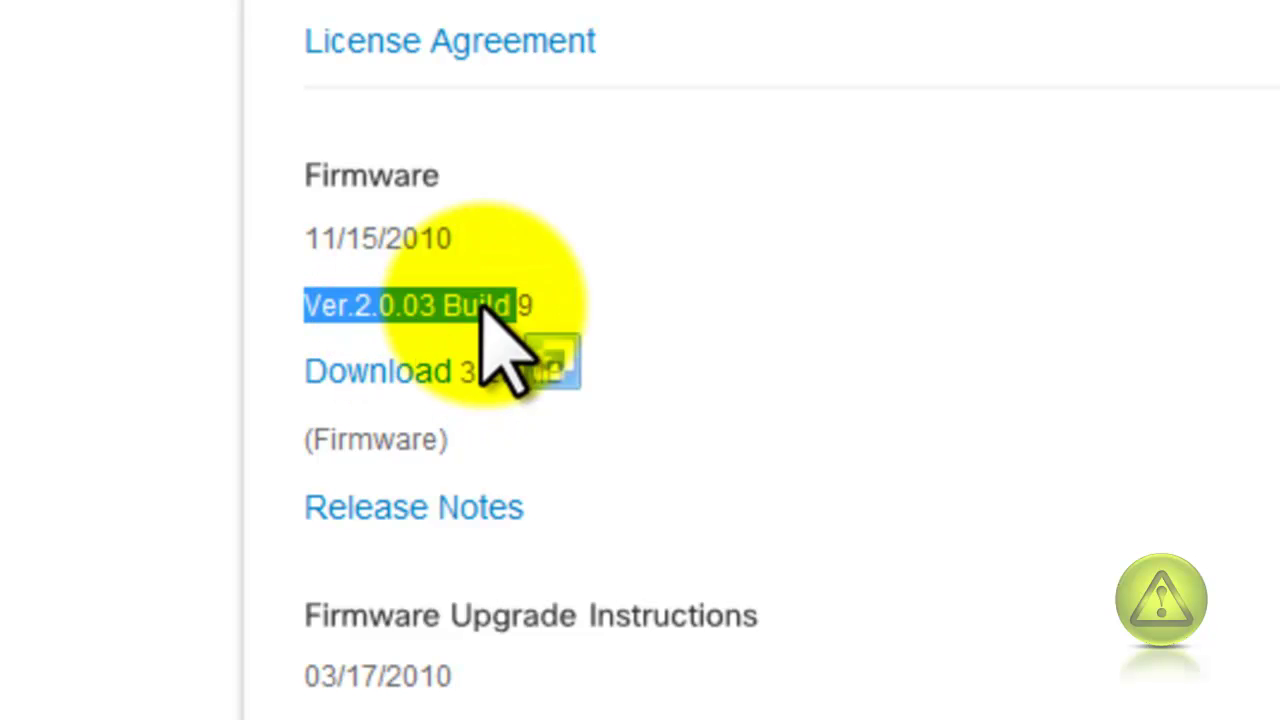
{"action": "left_click", "coordinate": [665, 320]}
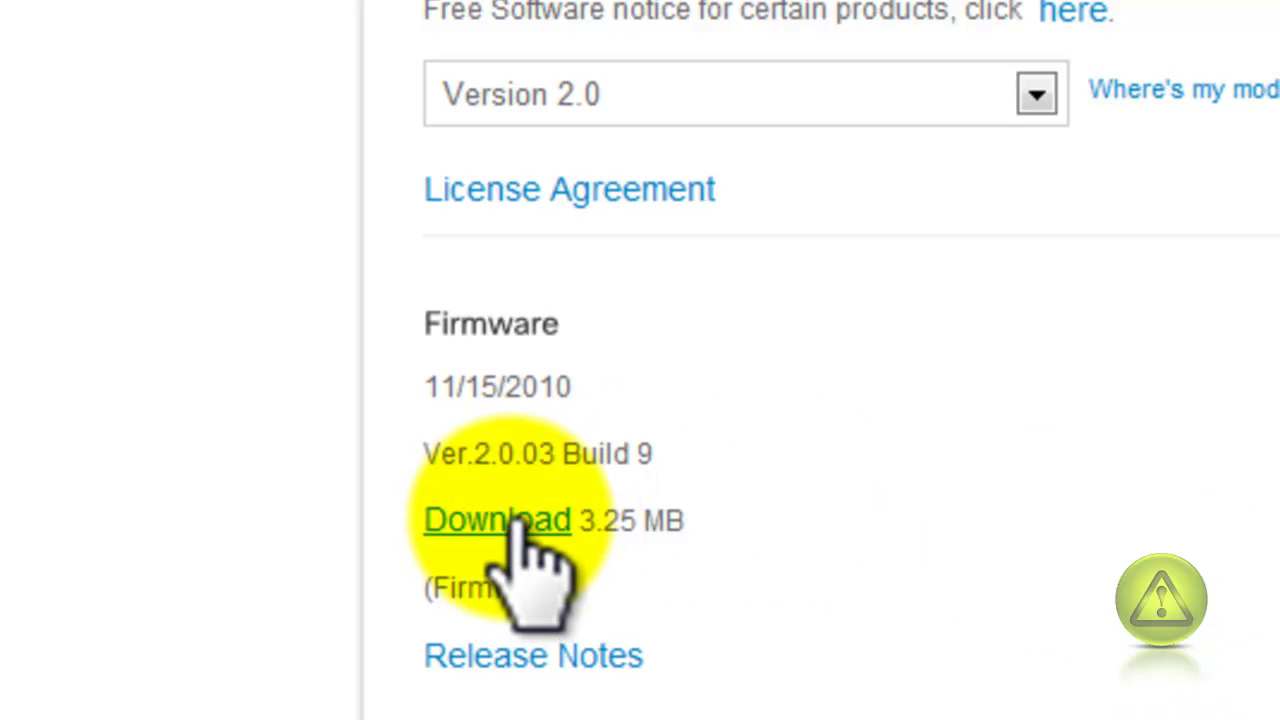
Save WRT160Nv2_v2.0.03.009_US_code.bin to the Desktop and dismiss the completion notice.
{"action": "left_click", "coordinate": [519, 522]}
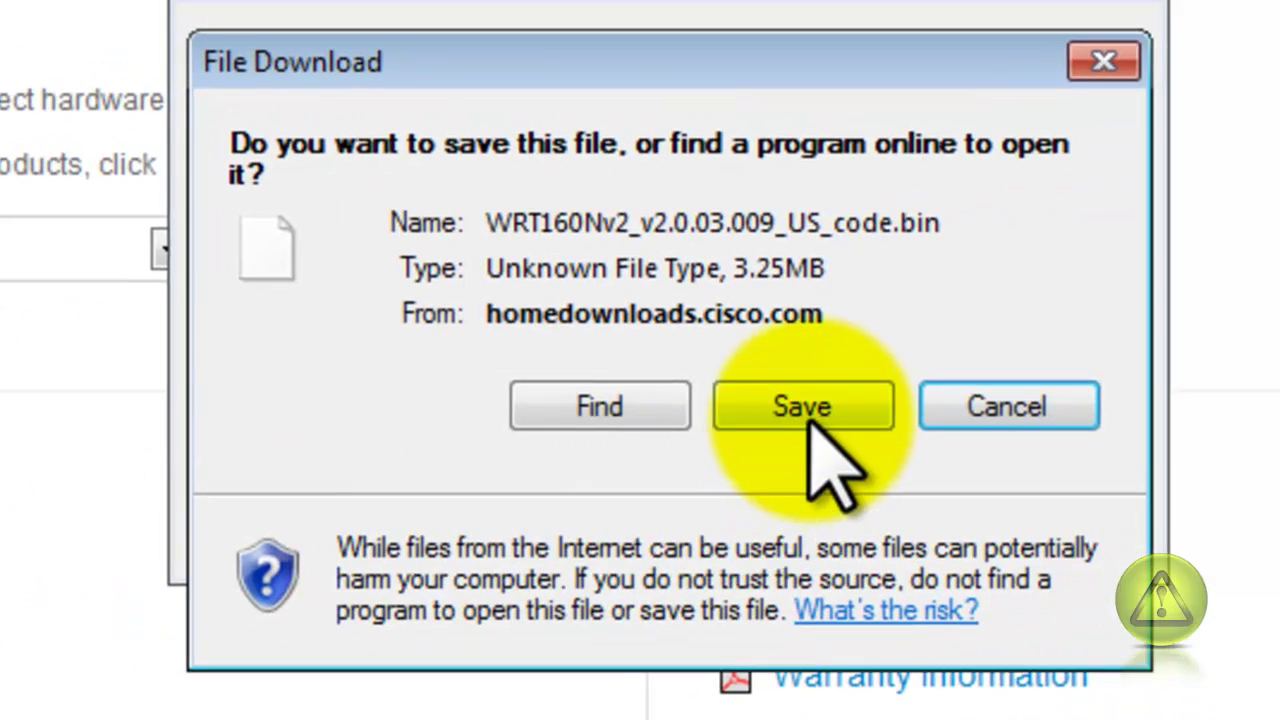
{"action": "left_click", "coordinate": [812, 412]}
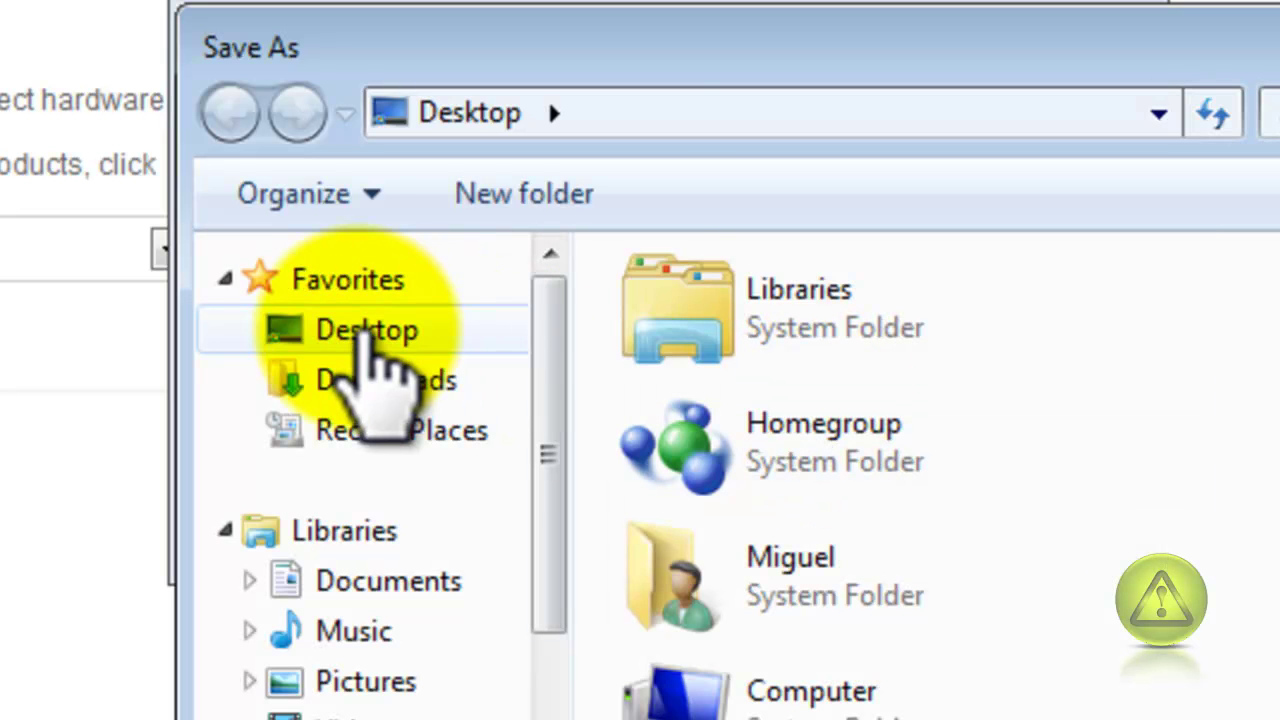
{"action": "left_click", "coordinate": [375, 330]}
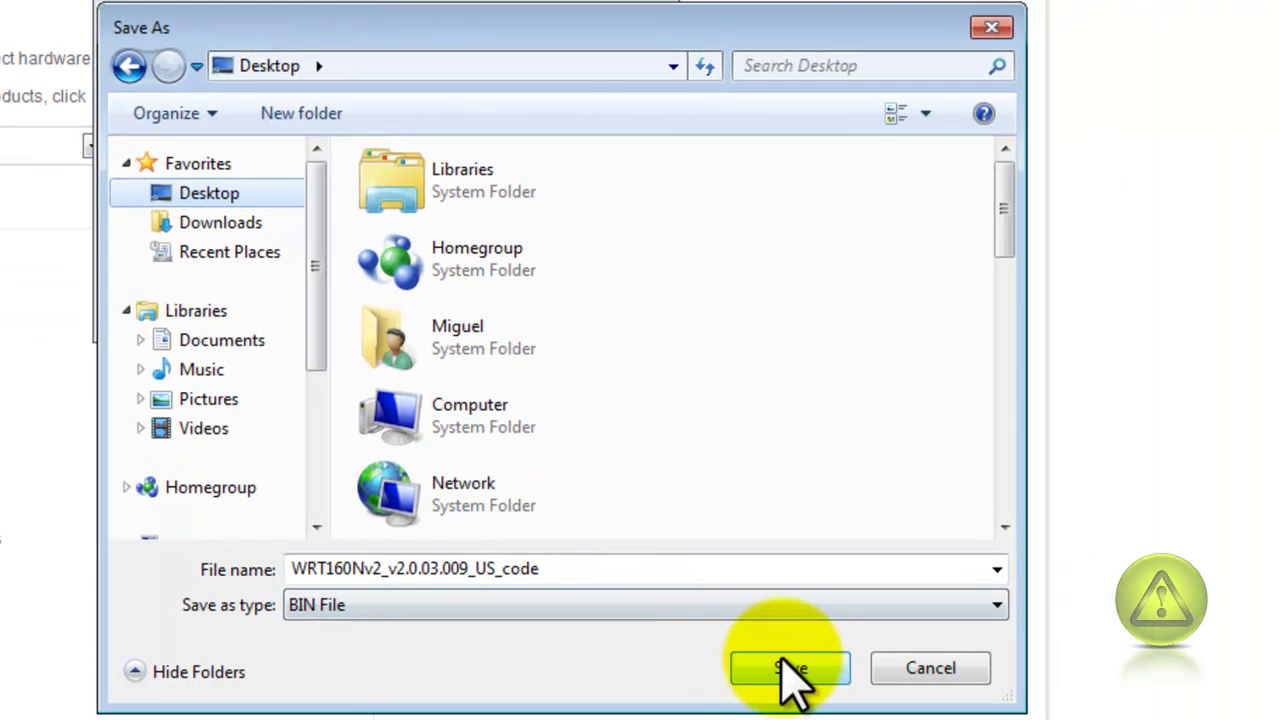
{"action": "left_click", "coordinate": [780, 668]}
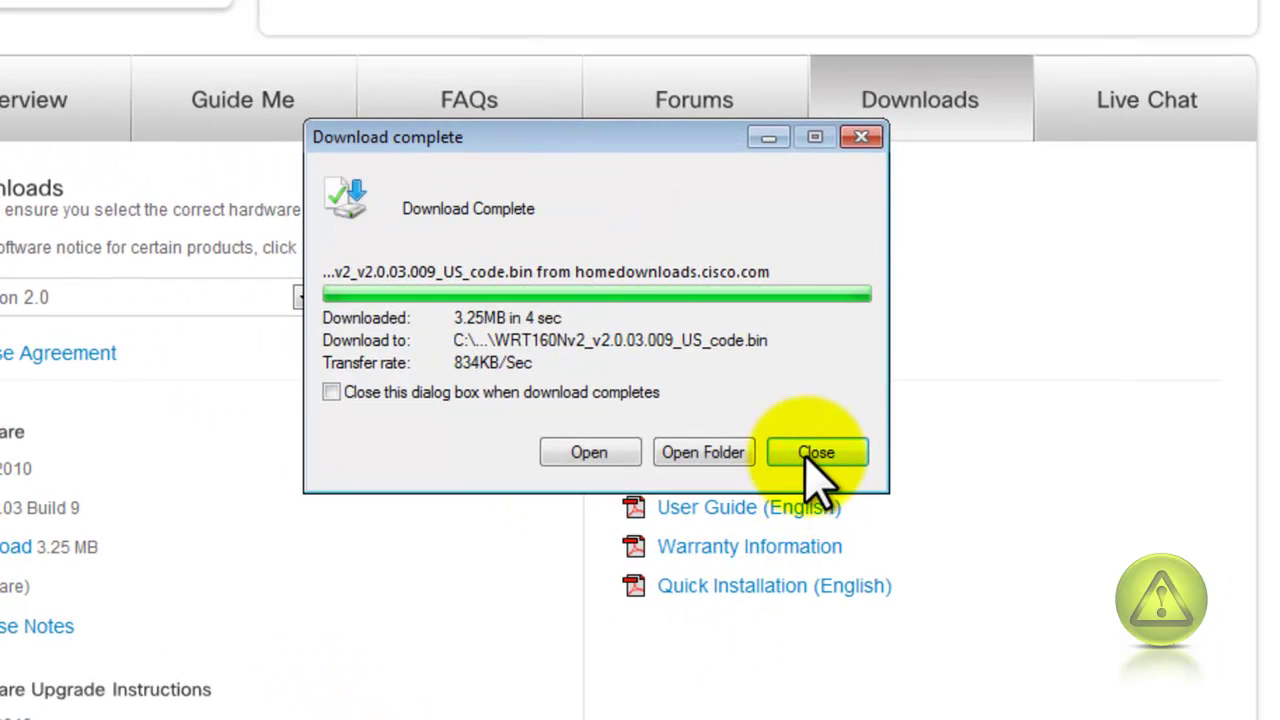
{"action": "left_click", "coordinate": [810, 460]}
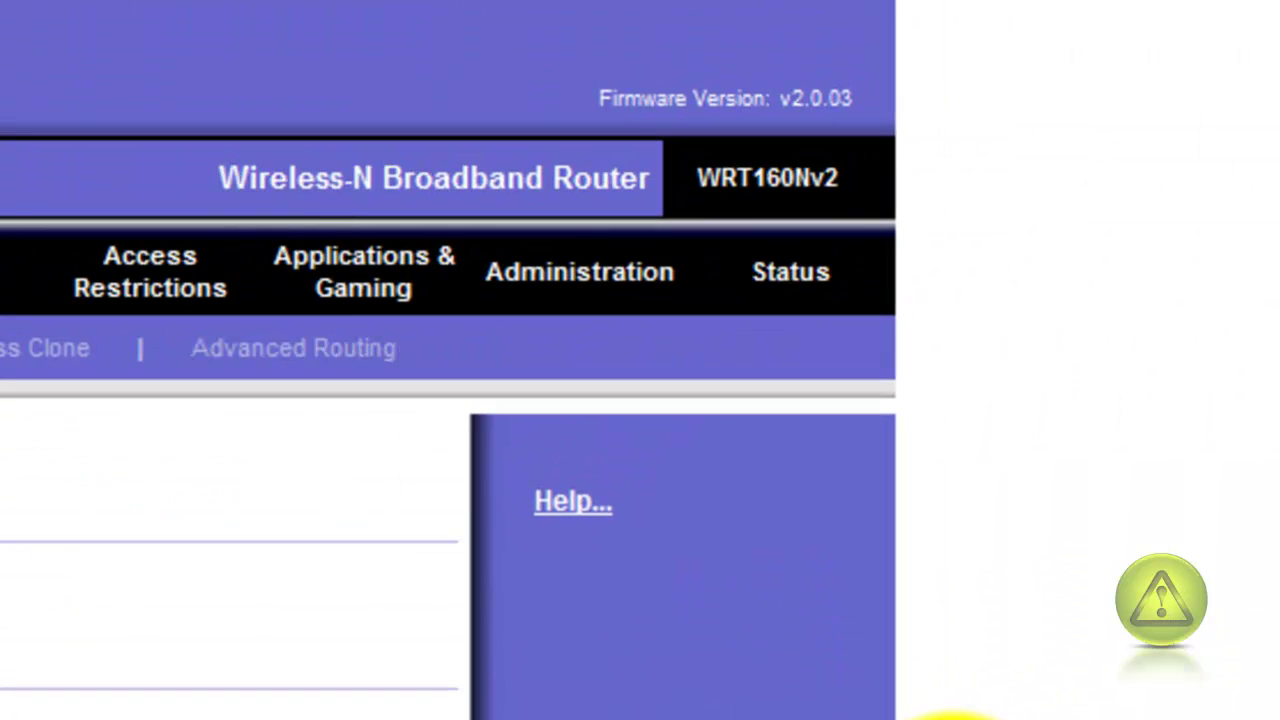
Go to Administration > Firmware Upgrade in the router interface.
{"action": "left_click", "coordinate": [628, 283]}
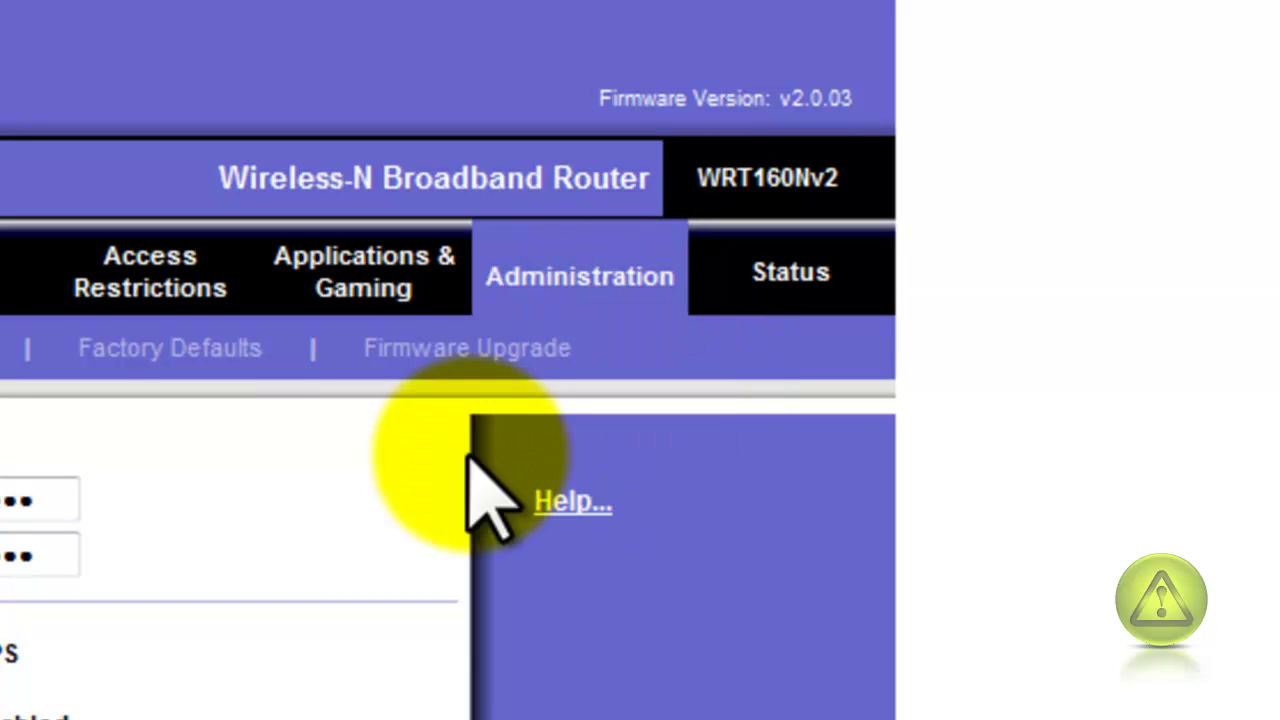
{"action": "left_click", "coordinate": [440, 348]}
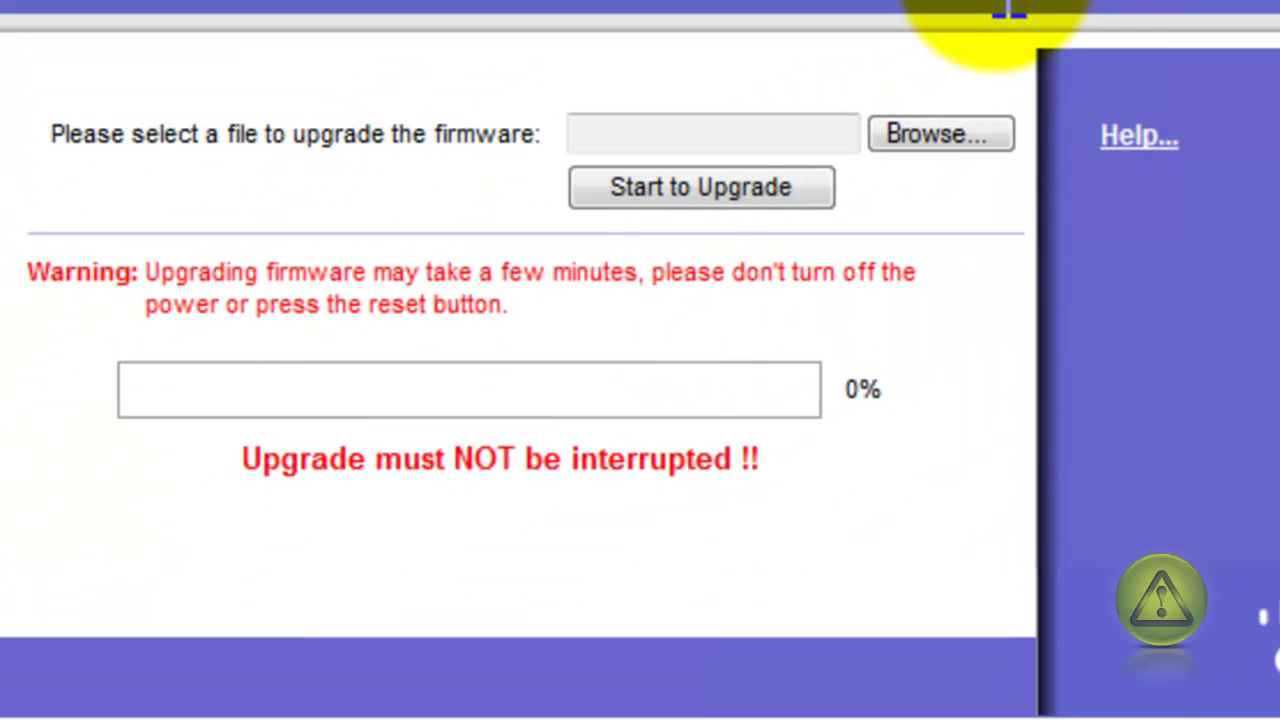
Browse the Desktop and select WRT160Nv2_v2.0.03.009_US_code.bin as the upgrade file.
{"action": "left_click", "coordinate": [920, 134]}
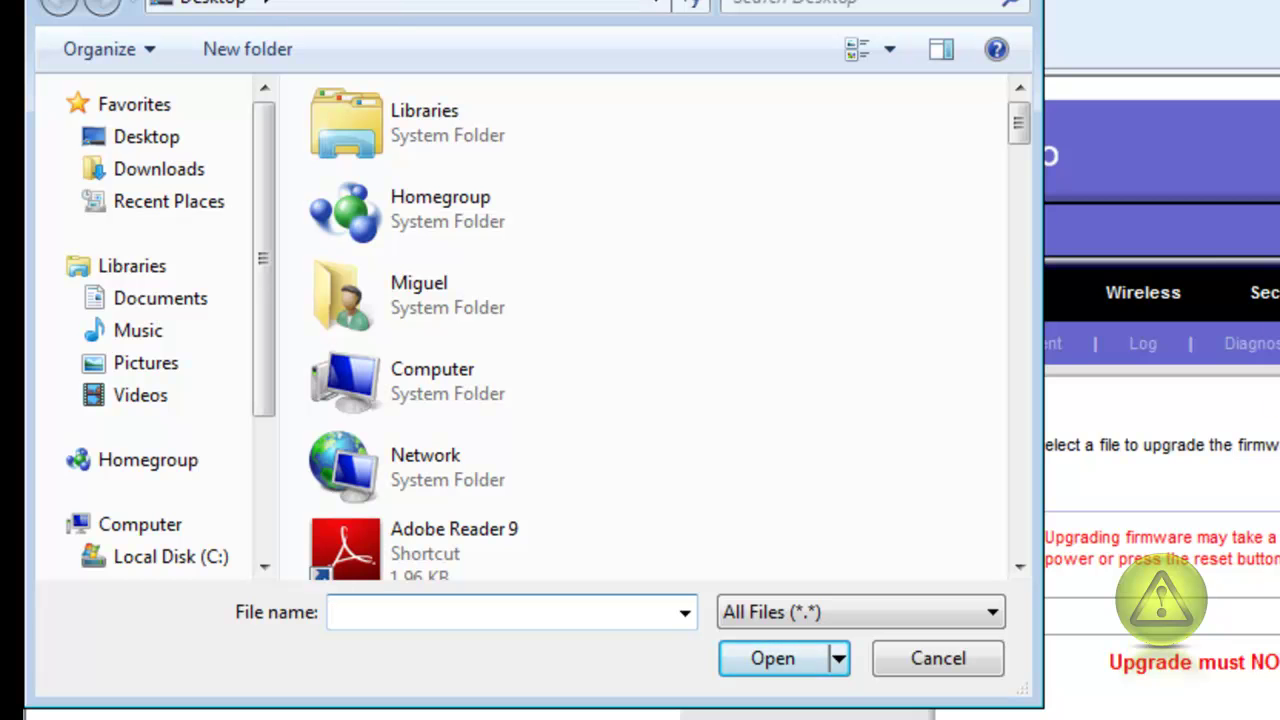
{"action": "mouse_move", "coordinate": [1018, 122]}
{"action": "left_mouse_down"}
{"action": "mouse_move", "coordinate": [1011, 289]}
{"action": "mouse_move", "coordinate": [963, 537]}
{"action": "left_mouse_up"}
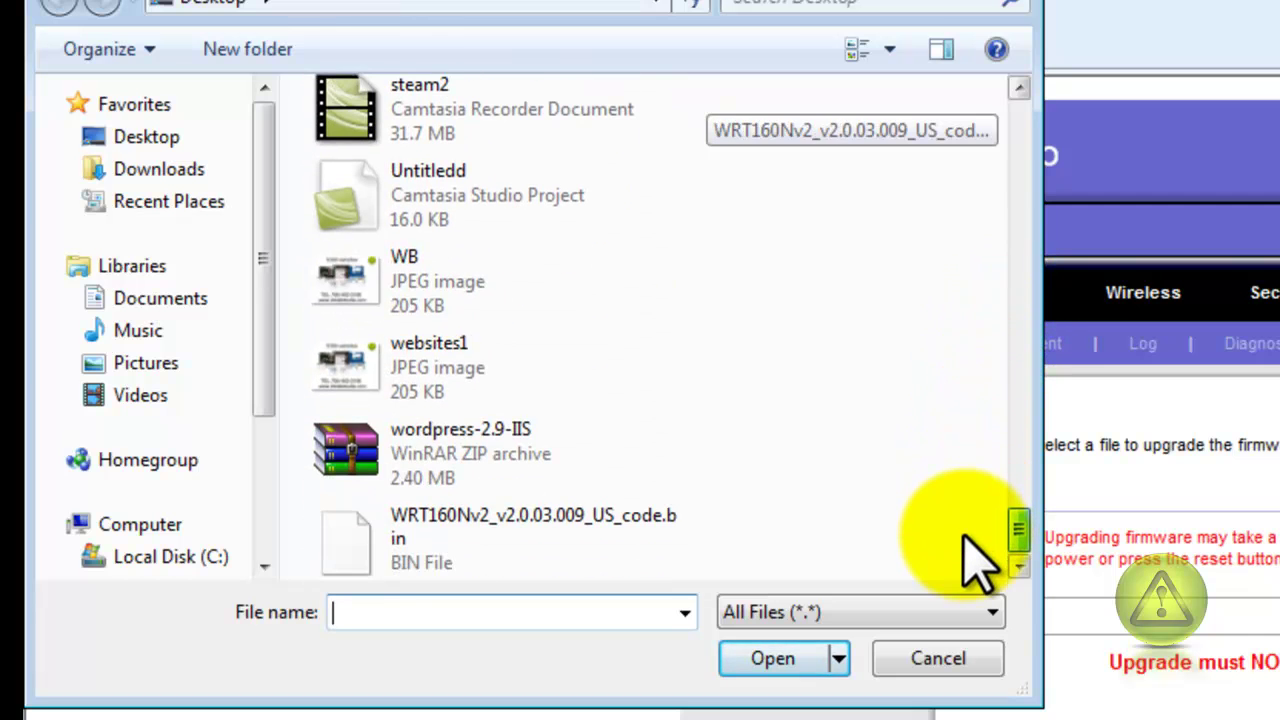
{"action": "left_click", "coordinate": [404, 540]}
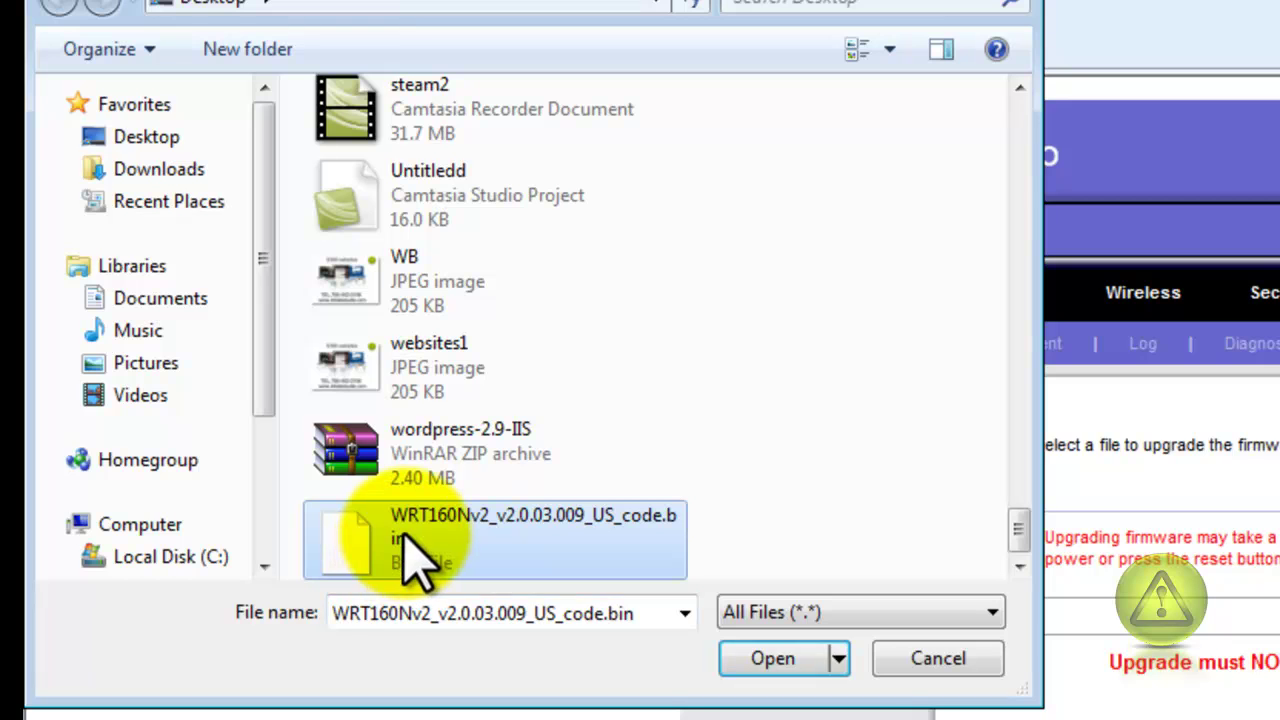
Load the chosen .bin file so its Desktop path fills the upgrade field.
{"action": "double_click", "coordinate": [404, 540]}
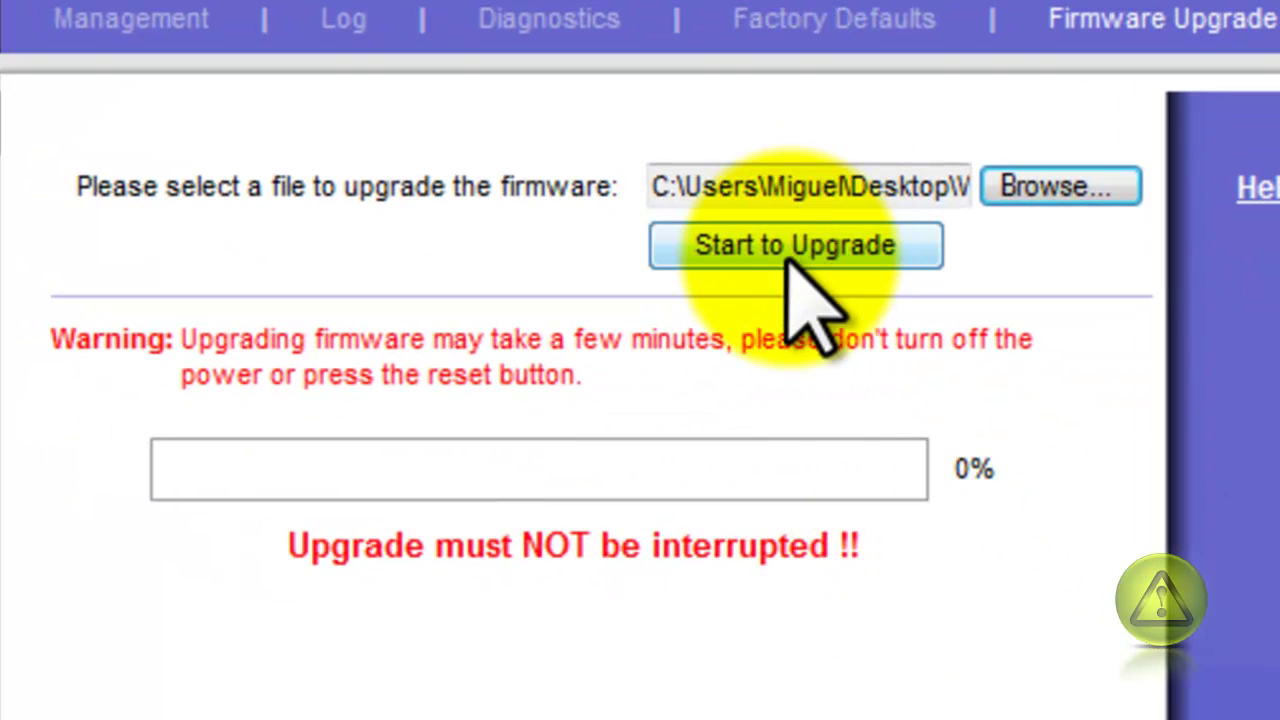